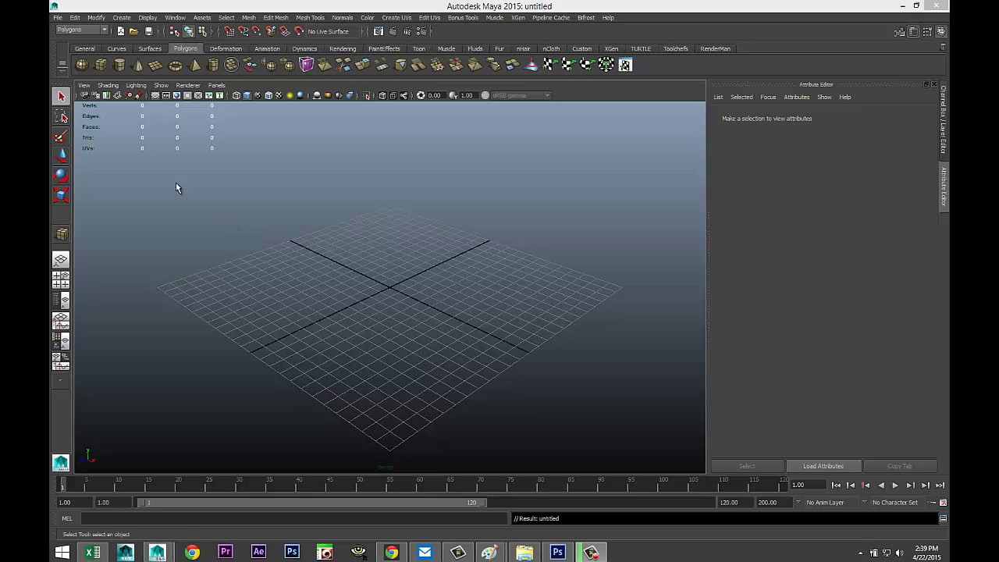
# Draw a polygon cube on the grid, duplicate it and move the copy to its right.
pyautogui.click(102, 66)
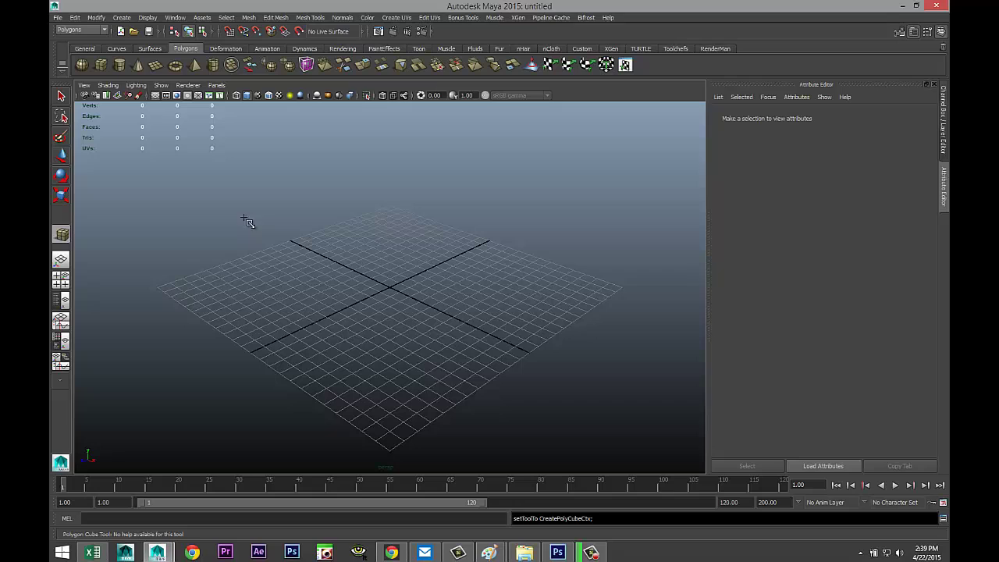
pyautogui.moveTo(196, 284); pyautogui.dragTo(341, 205)
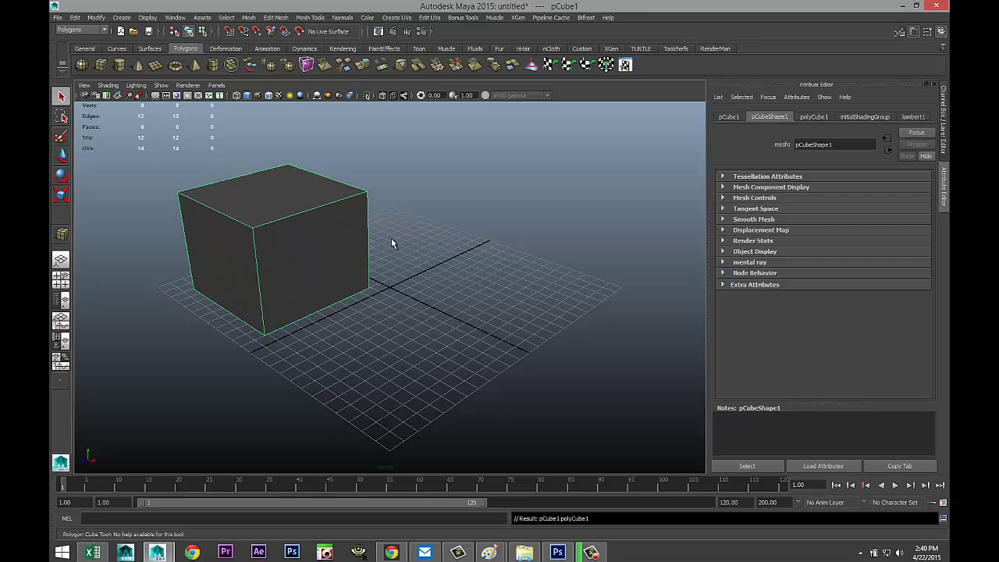
pyautogui.hotkey('ctrl', 'd')
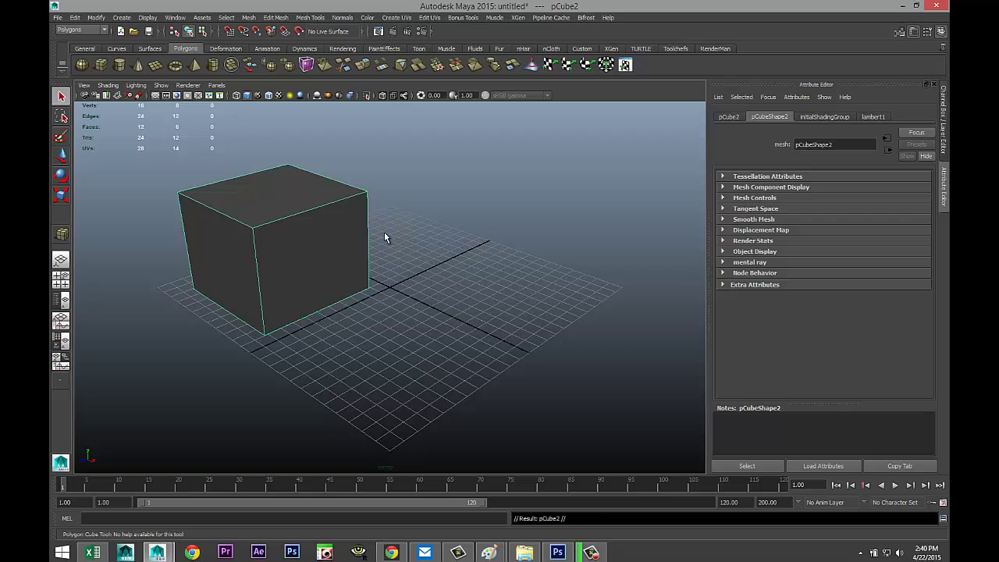
pyautogui.press('w')
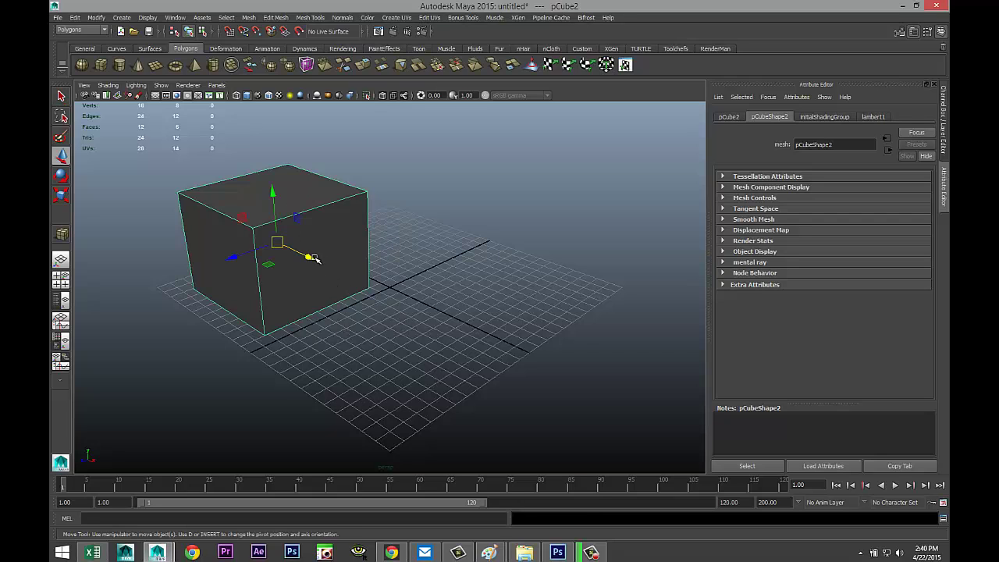
pyautogui.moveTo(319, 259); pyautogui.dragTo(461, 367)
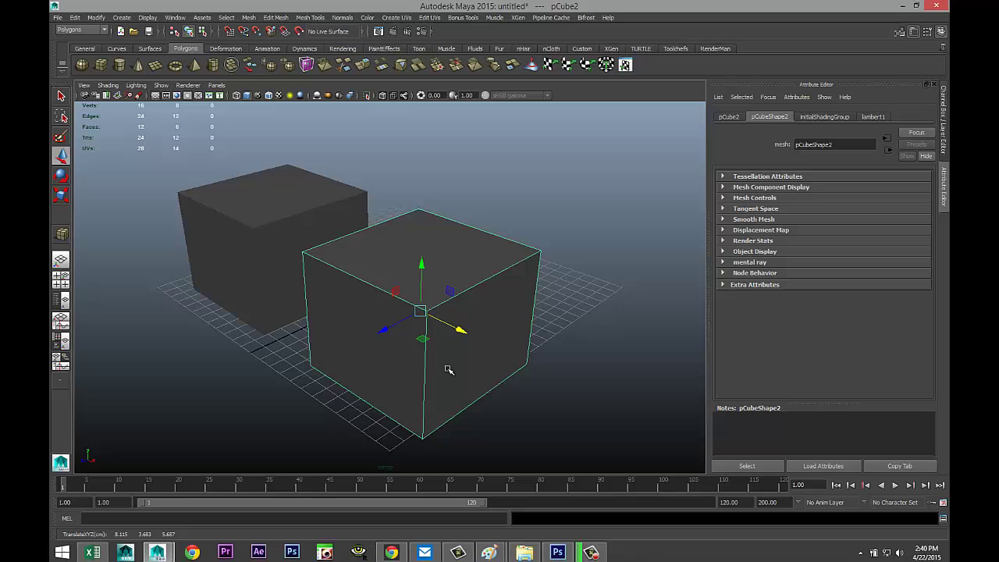
pyautogui.keyDown('alt'); pyautogui.moveTo(244, 357); pyautogui.dragTo(346, 364); pyautogui.keyUp('alt')
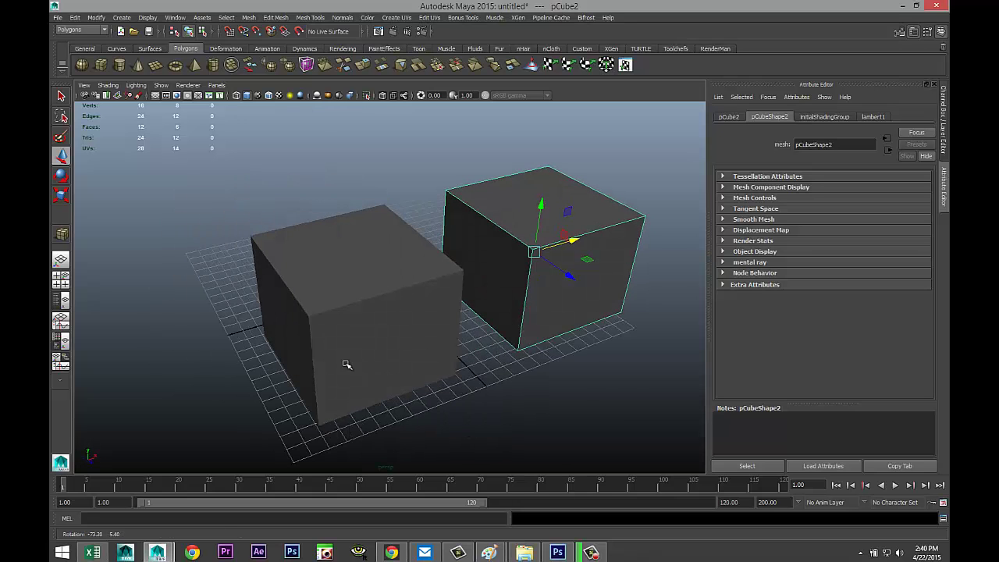
pyautogui.keyDown('alt'); pyautogui.moveTo(343, 367); pyautogui.dragTo(286, 390, button='middle'); pyautogui.keyUp('alt')
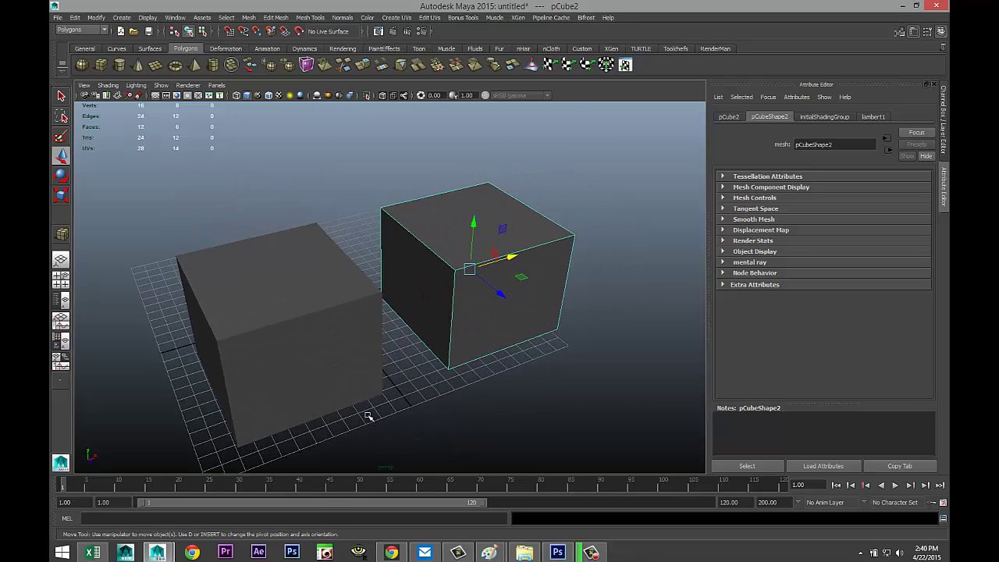
pyautogui.keyDown('alt'); pyautogui.moveTo(368, 415); pyautogui.dragTo(349, 401); pyautogui.keyUp('alt')
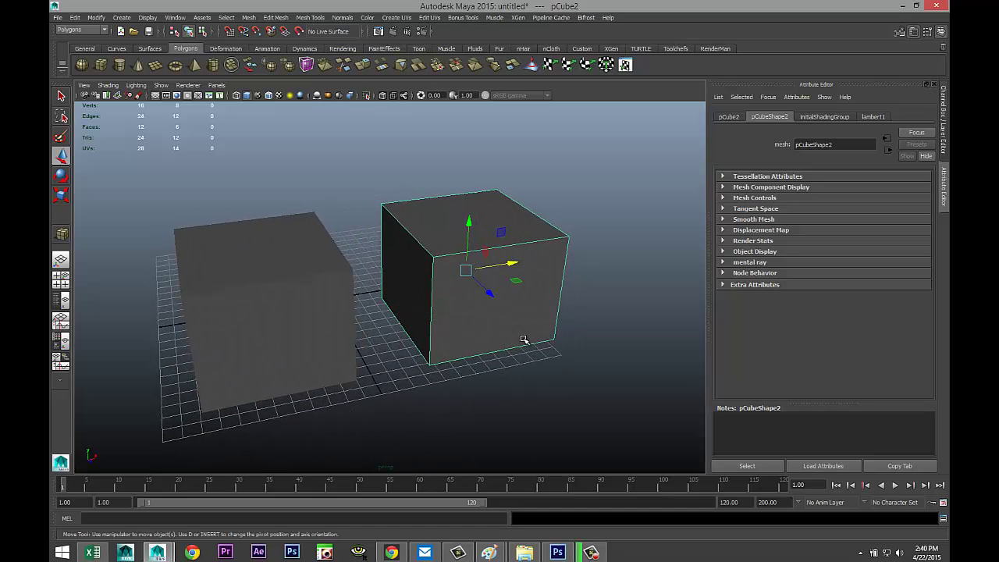
pyautogui.moveTo(425, 409)
pyautogui.keyDown('alt'); pyautogui.mouseDown(button='middle')
pyautogui.moveTo(434, 400)
pyautogui.moveTo(439, 414)
pyautogui.mouseUp(button='middle'); pyautogui.keyUp('alt')
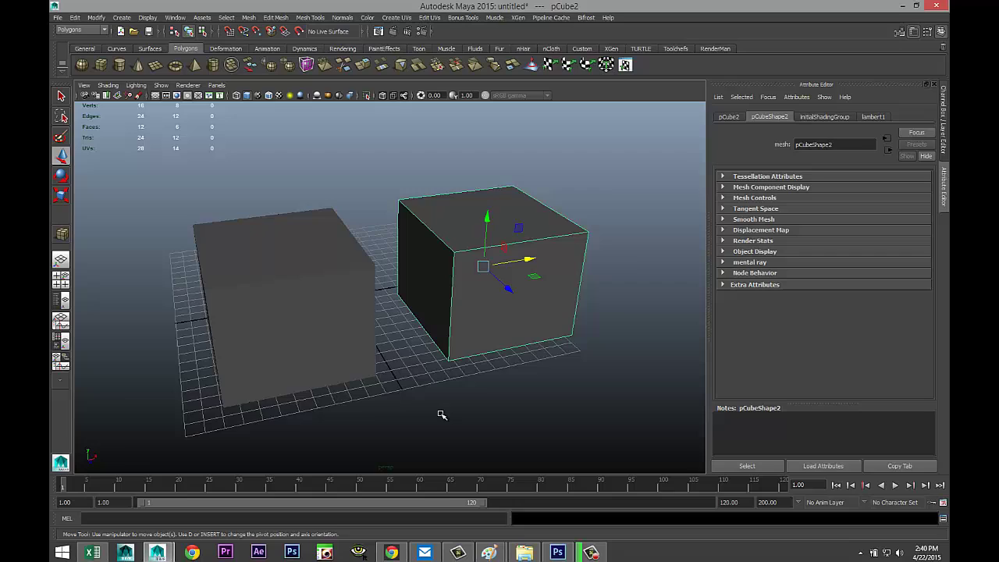
pyautogui.scroll(1, 442, 414)
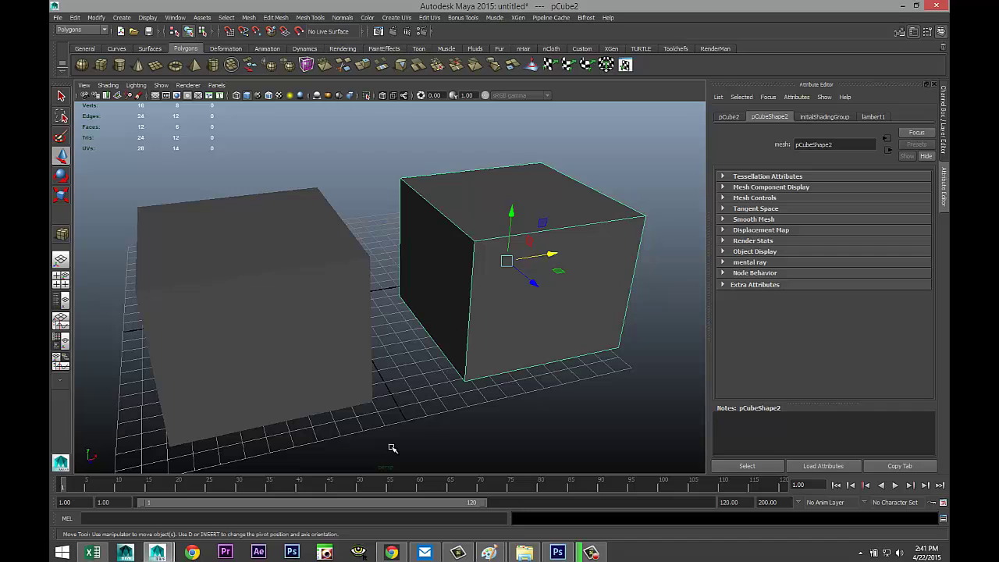
# Give the left cube a new Lambert material using brick wall.jpg as its colour texture.
pyautogui.click(250, 293)
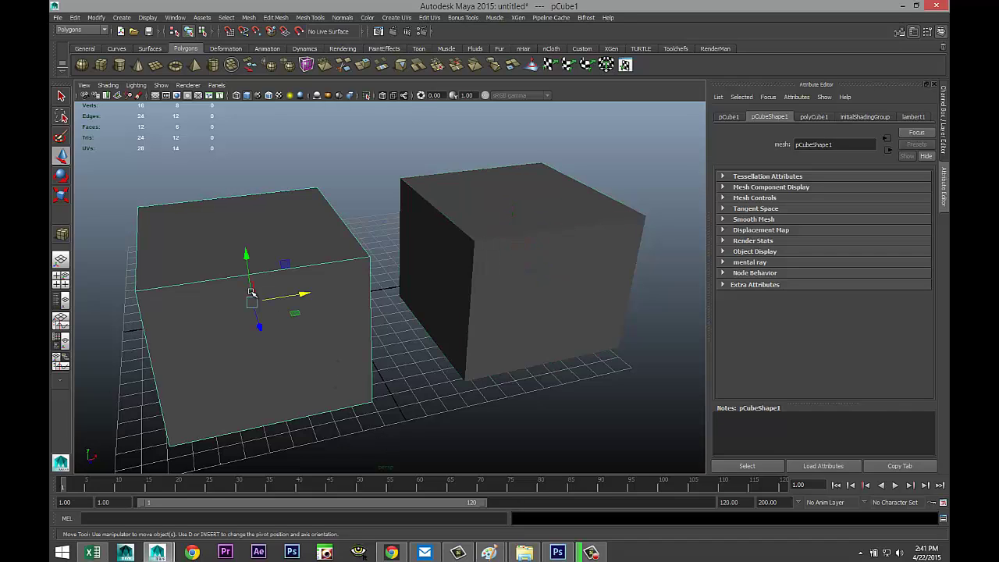
pyautogui.moveTo(274, 221); pyautogui.dragTo(285, 429, button='right')
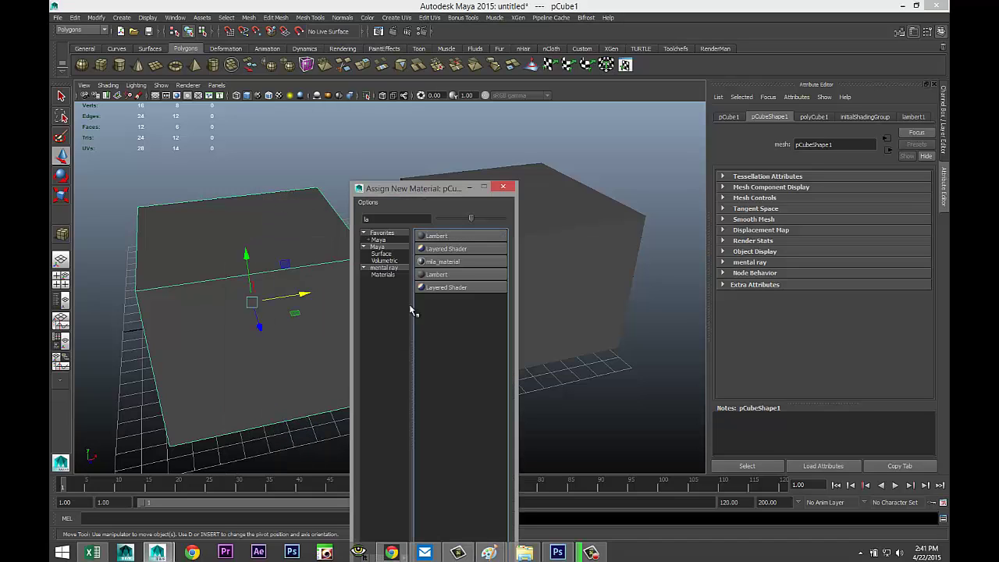
pyautogui.click(444, 236)
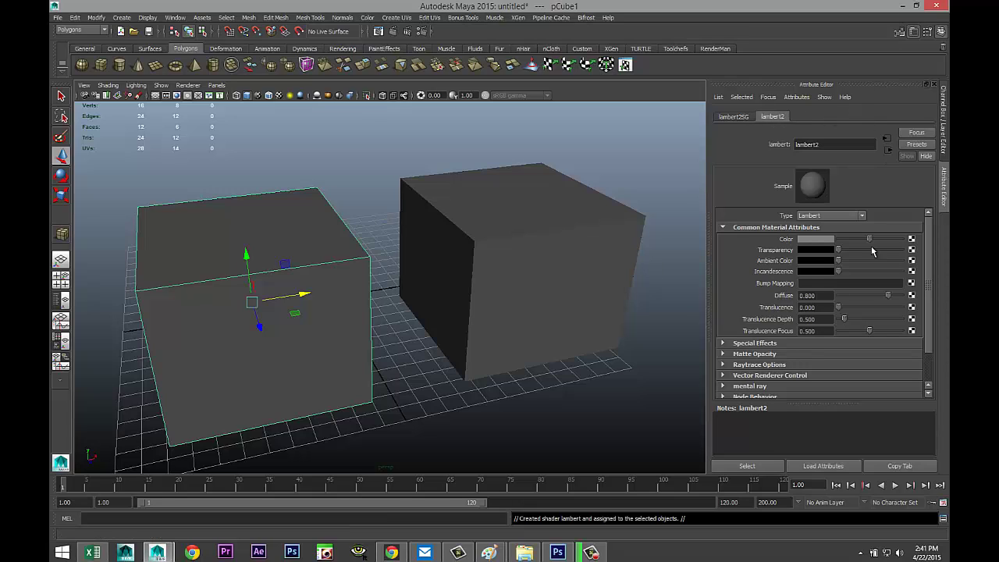
pyautogui.click(911, 242)
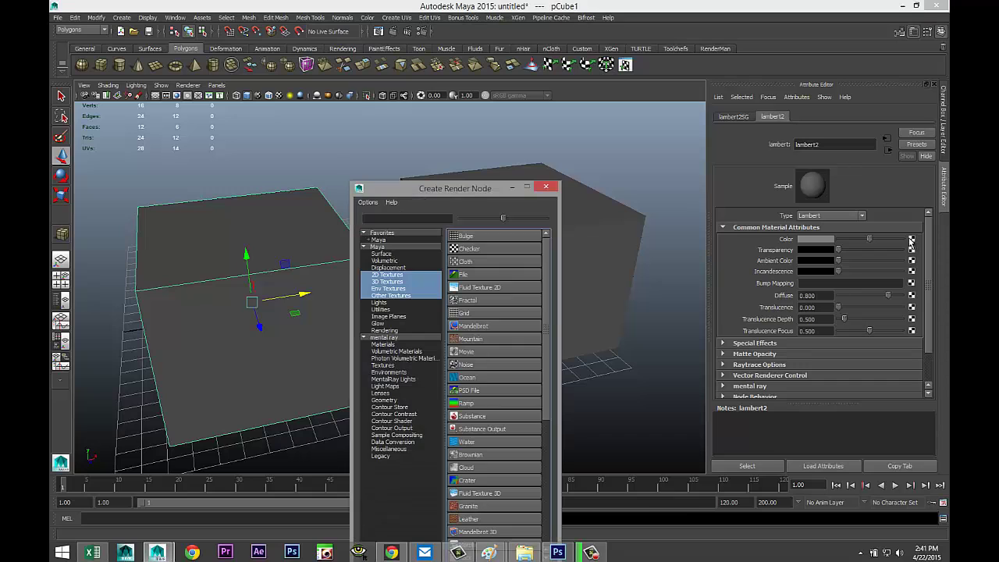
pyautogui.click(477, 274)
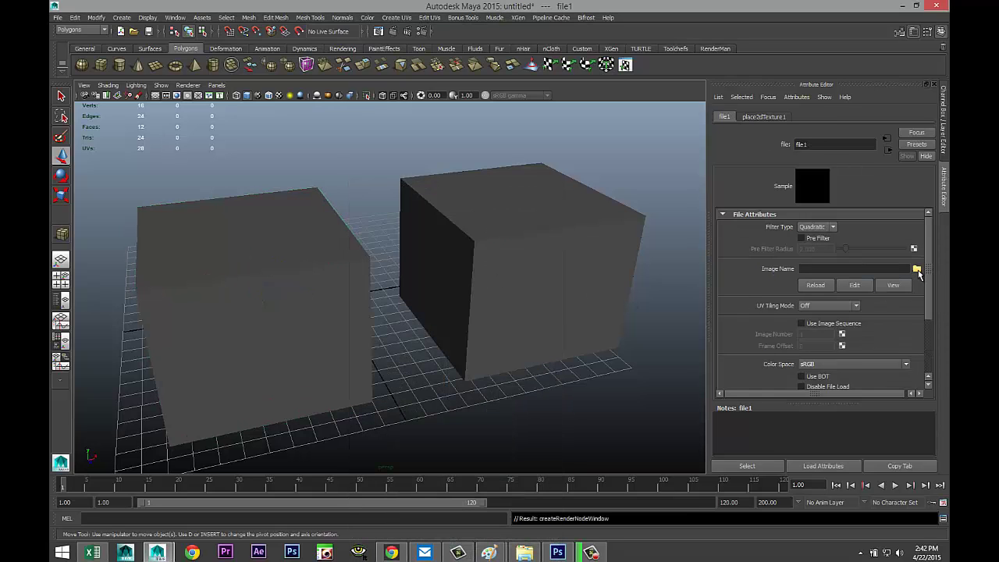
pyautogui.click(916, 269)
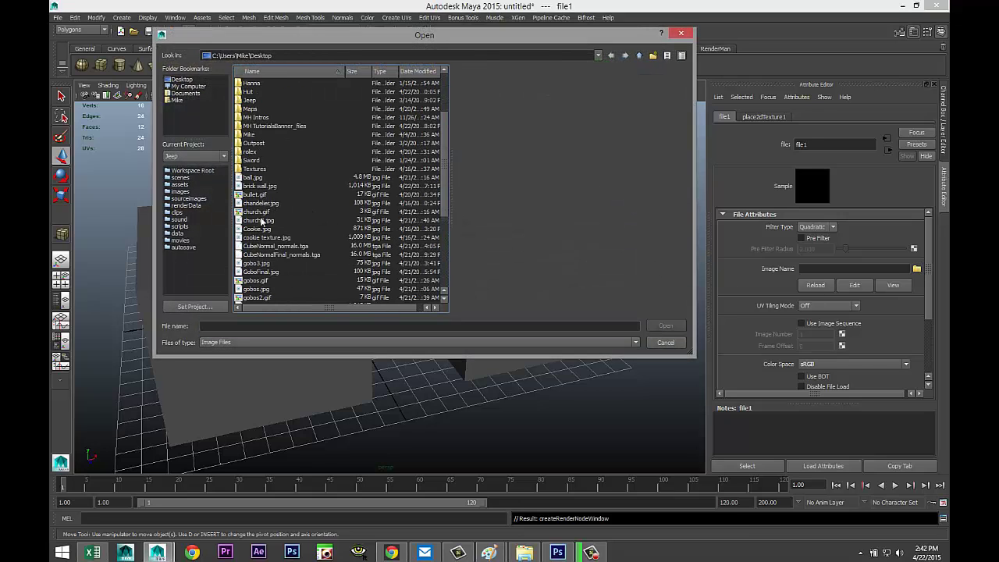
pyautogui.click(262, 188)
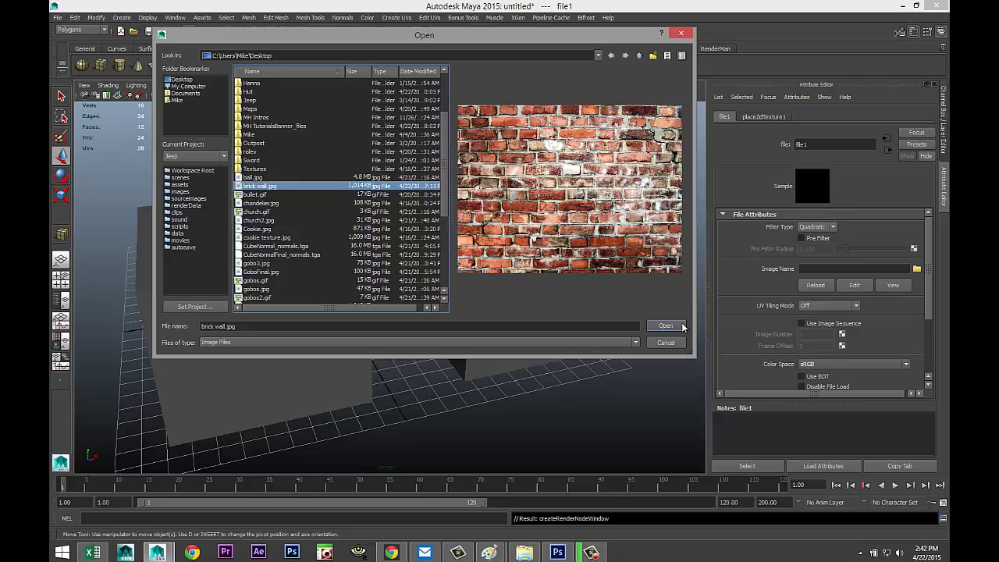
pyautogui.click(665, 325)
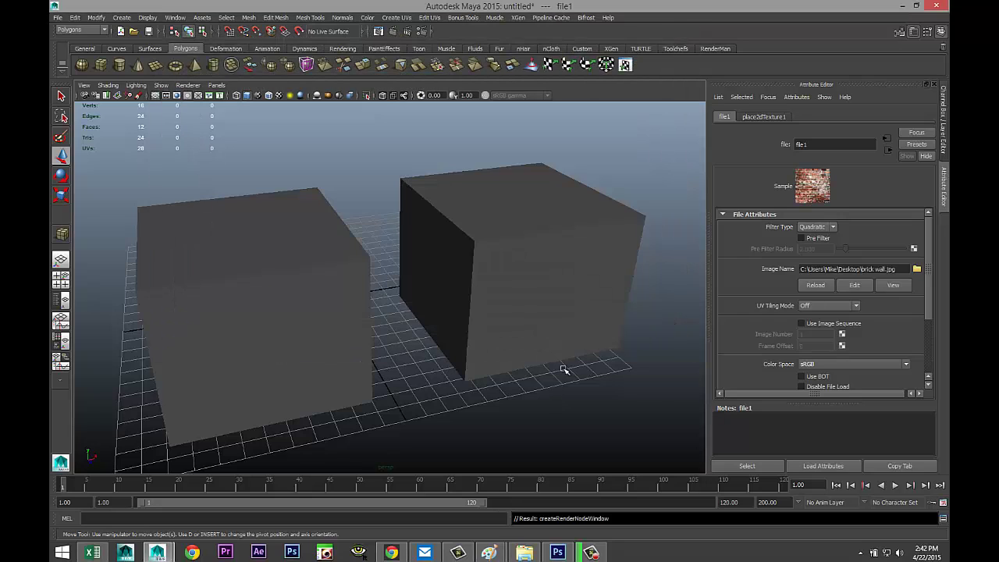
# Turn on textured display and orbit to inspect the bricks on the left cube.
pyautogui.click(279, 96)
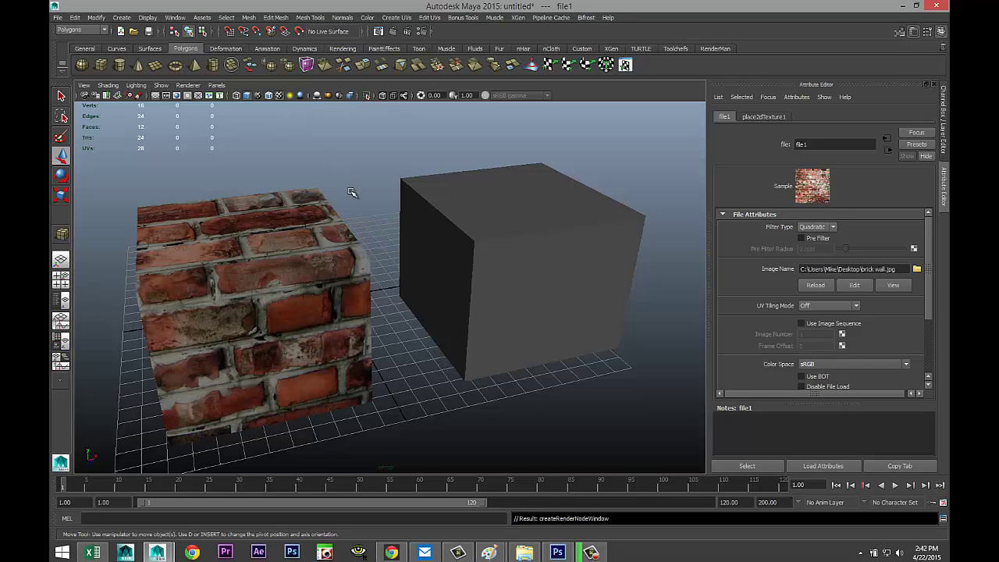
pyautogui.scroll(2, 320, 234)
pyautogui.keyDown('alt'); pyautogui.moveTo(252, 231); pyautogui.dragTo(461, 239); pyautogui.keyUp('alt')
pyautogui.scroll(3, 464, 236)
pyautogui.scroll(-2, 464, 236)
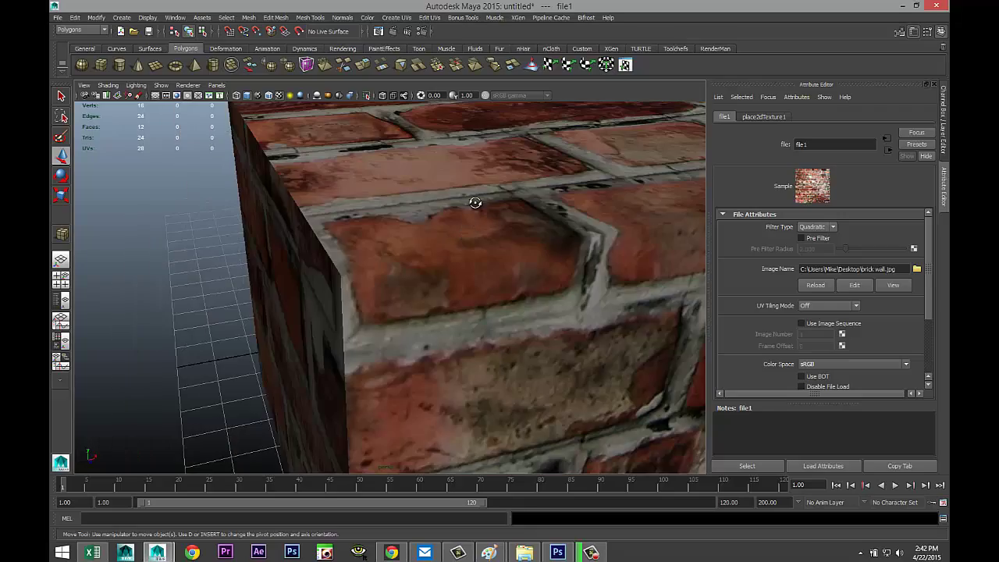
pyautogui.moveTo(475, 205)
pyautogui.keyDown('alt'); pyautogui.mouseDown()
pyautogui.moveTo(482, 228)
pyautogui.moveTo(531, 205)
pyautogui.moveTo(460, 216)
pyautogui.mouseUp(); pyautogui.keyUp('alt')
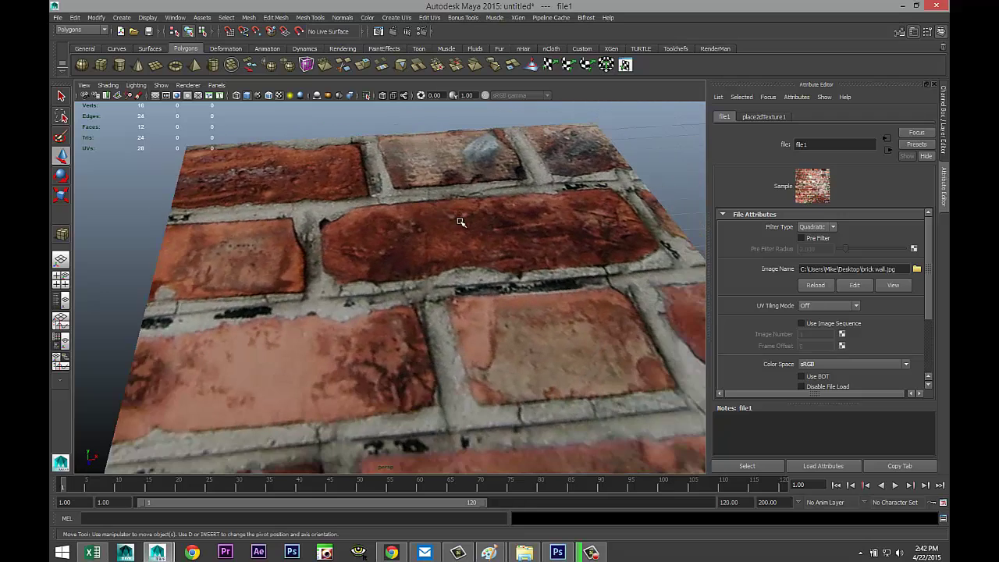
pyautogui.scroll(-4, 459, 219)
pyautogui.keyDown('alt'); pyautogui.moveTo(456, 247); pyautogui.dragTo(339, 245, button='middle'); pyautogui.keyUp('alt')
# Select the right cube and bring up Assign New Material for it.
pyautogui.press('w')
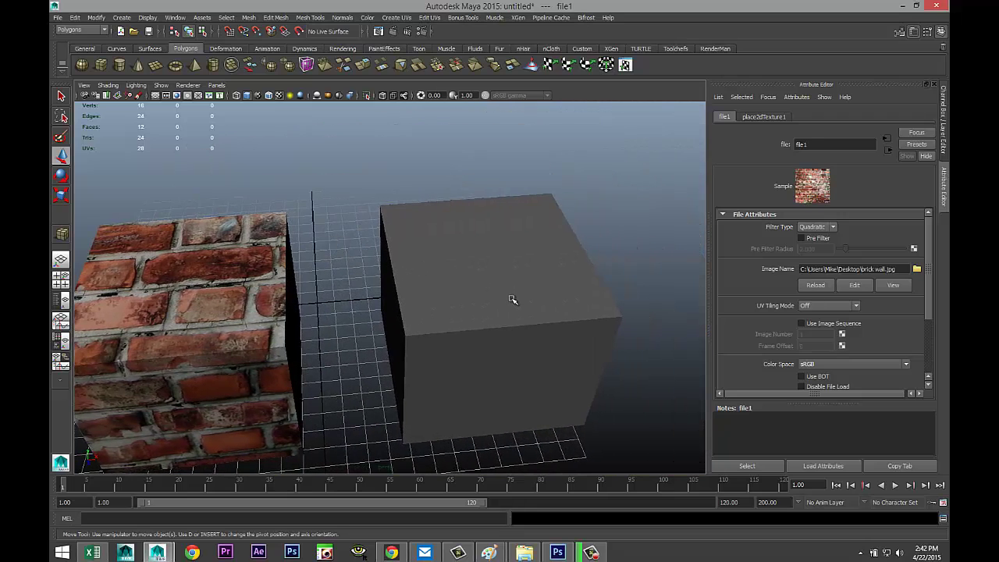
pyautogui.click(546, 307)
pyautogui.moveTo(546, 234); pyautogui.dragTo(542, 441, button='right')
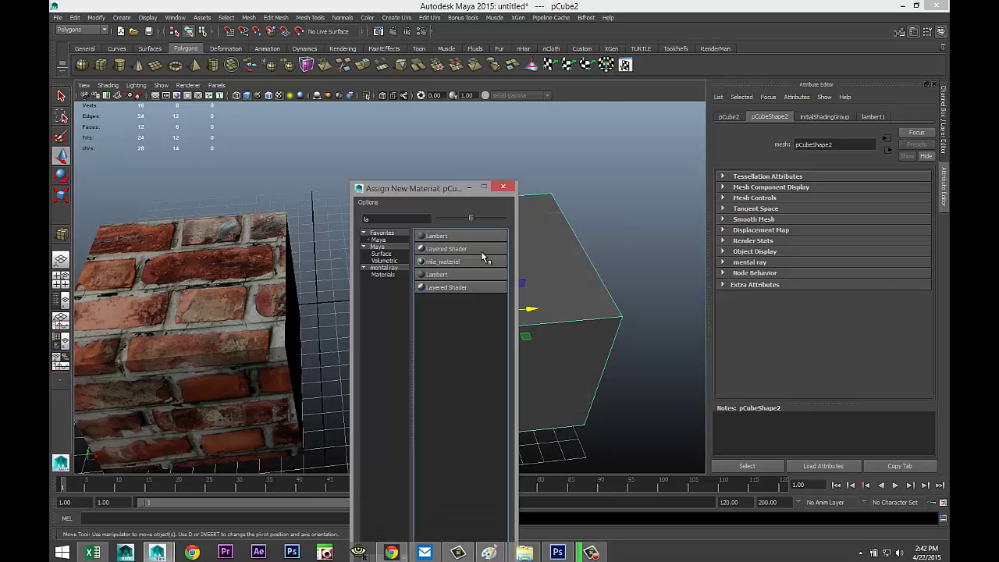
# Give the right cube a new Lambert material textured with brick wall.jpg, then inspect both cubes.
pyautogui.click(497, 246)
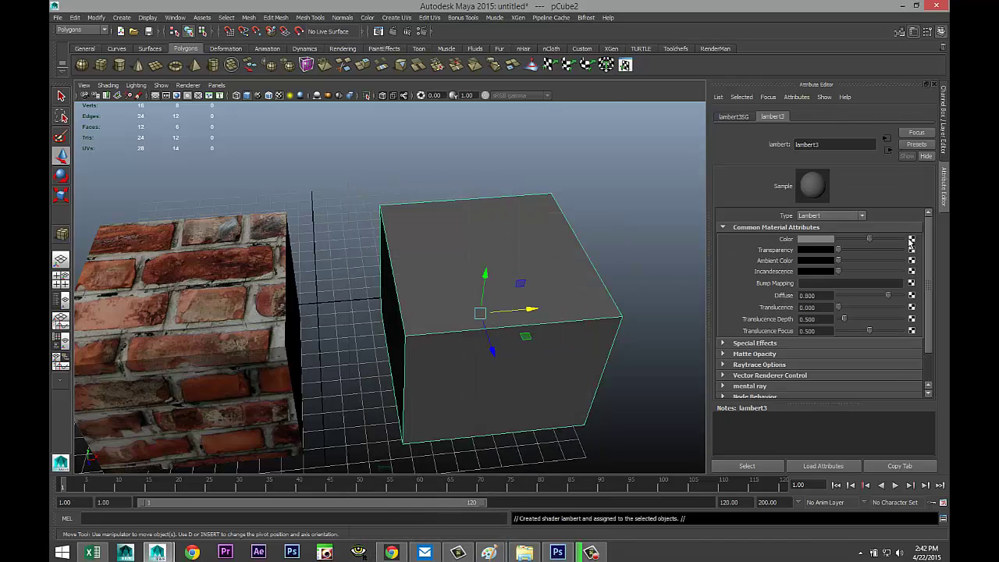
pyautogui.click(911, 239)
pyautogui.click(477, 272)
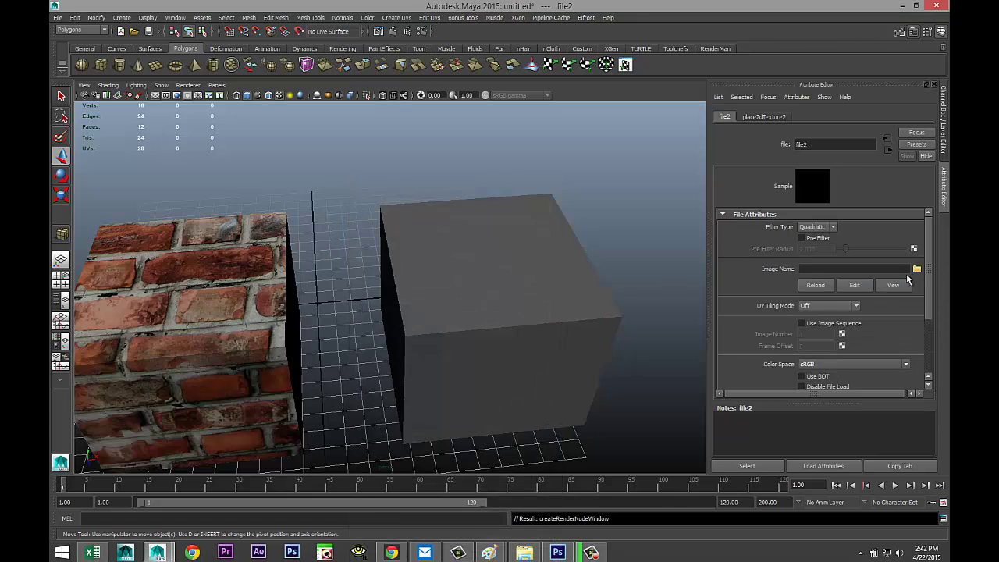
pyautogui.click(916, 269)
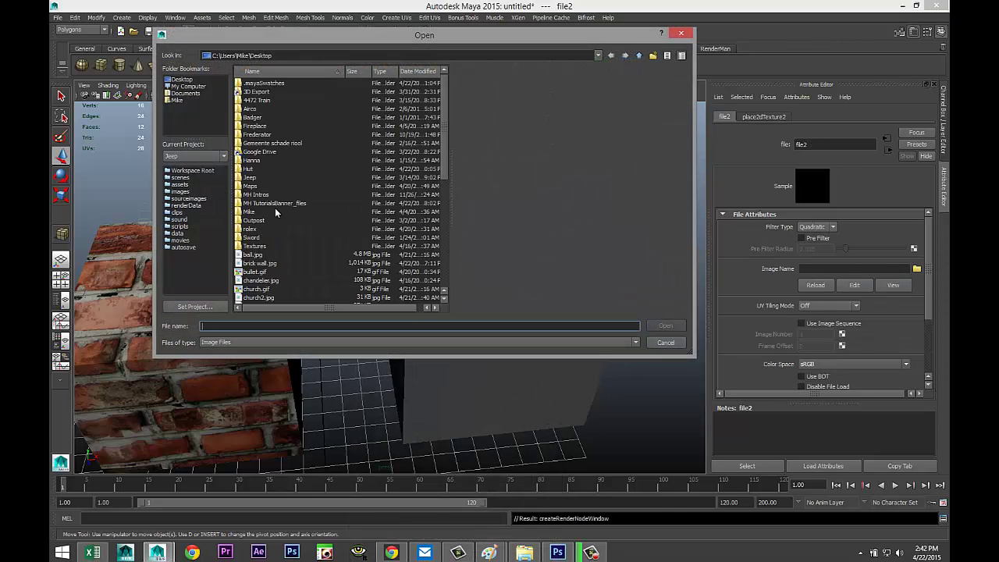
pyautogui.click(261, 263)
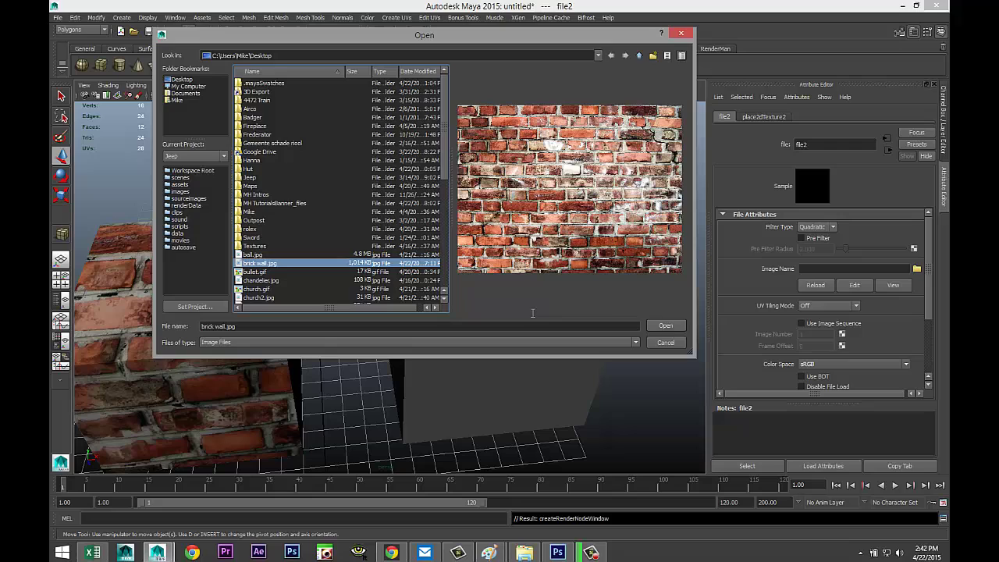
pyautogui.click(665, 325)
pyautogui.scroll(-3, 504, 312)
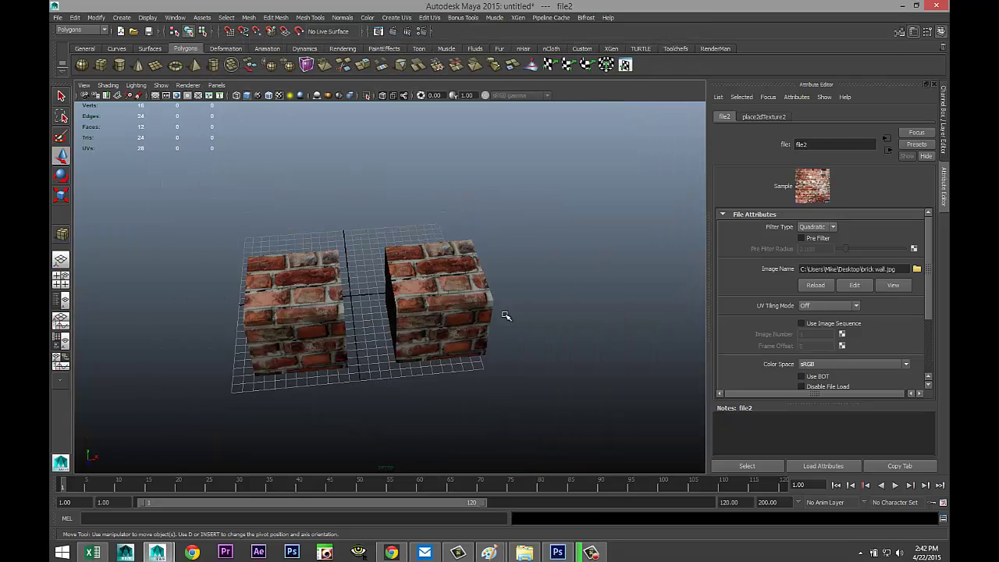
pyautogui.scroll(3, 504, 324)
pyautogui.scroll(-3, 492, 334)
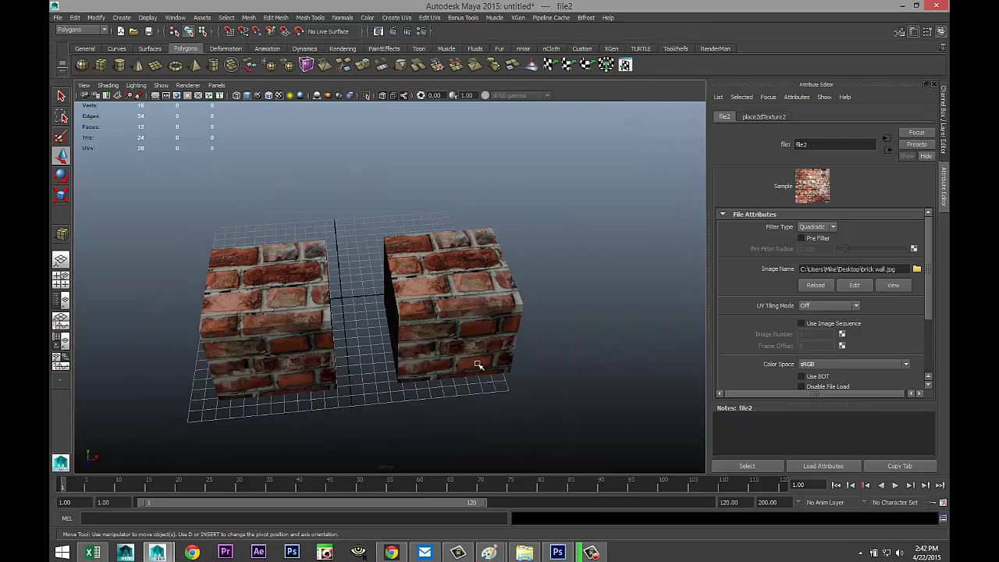
pyautogui.keyDown('alt'); pyautogui.moveTo(491, 330); pyautogui.dragTo(503, 337, button='middle'); pyautogui.keyUp('alt')
pyautogui.keyDown('alt'); pyautogui.moveTo(504, 337); pyautogui.dragTo(403, 312); pyautogui.keyUp('alt')
# Select the left cube and add a file texture as its lambert2 material's bump map.
pyautogui.click(350, 274)
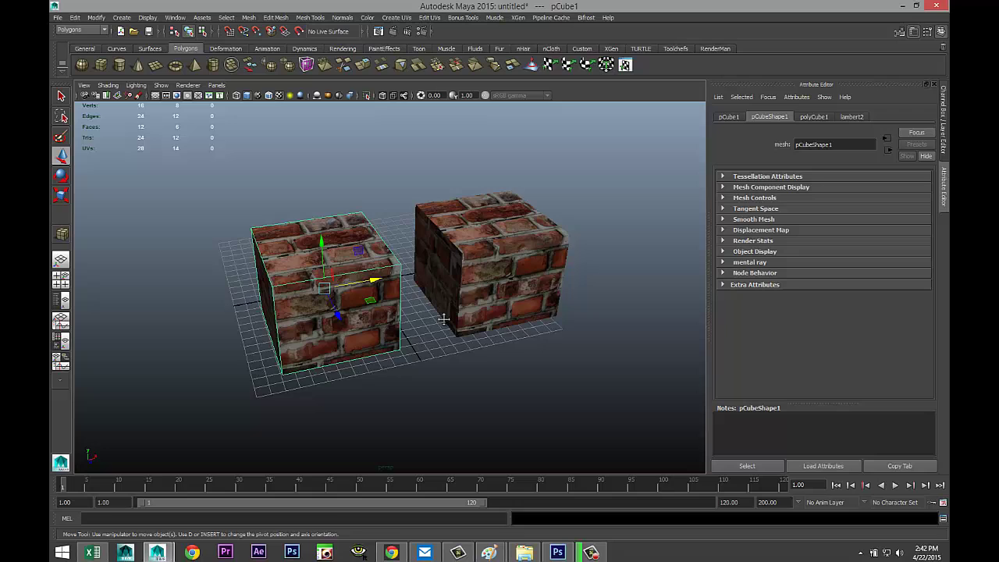
pyautogui.keyDown('alt'); pyautogui.moveTo(443, 318); pyautogui.dragTo(451, 350); pyautogui.keyUp('alt')
pyautogui.scroll(3, 464, 361)
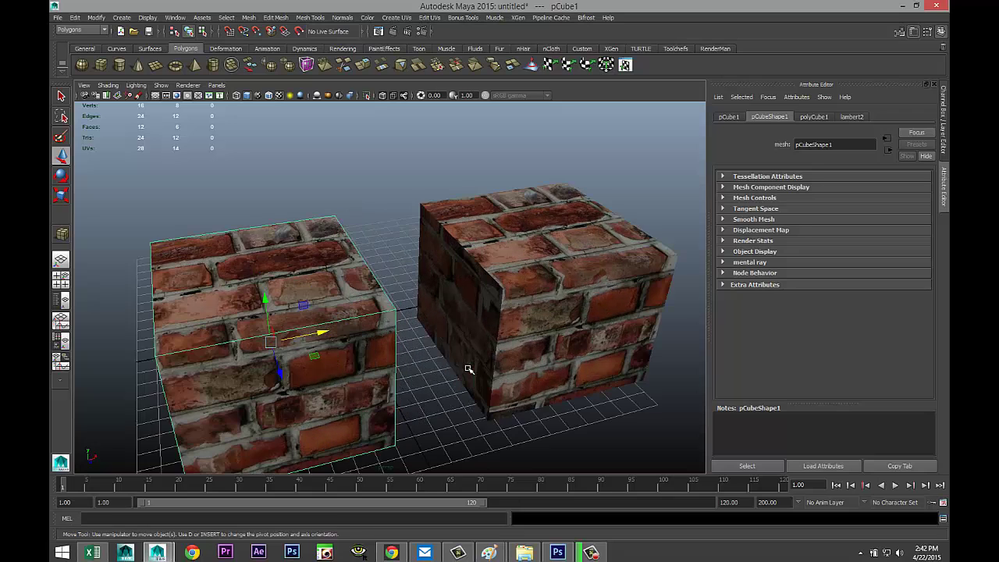
pyautogui.keyDown('alt'); pyautogui.moveTo(468, 368); pyautogui.dragTo(464, 326, button='middle'); pyautogui.keyUp('alt')
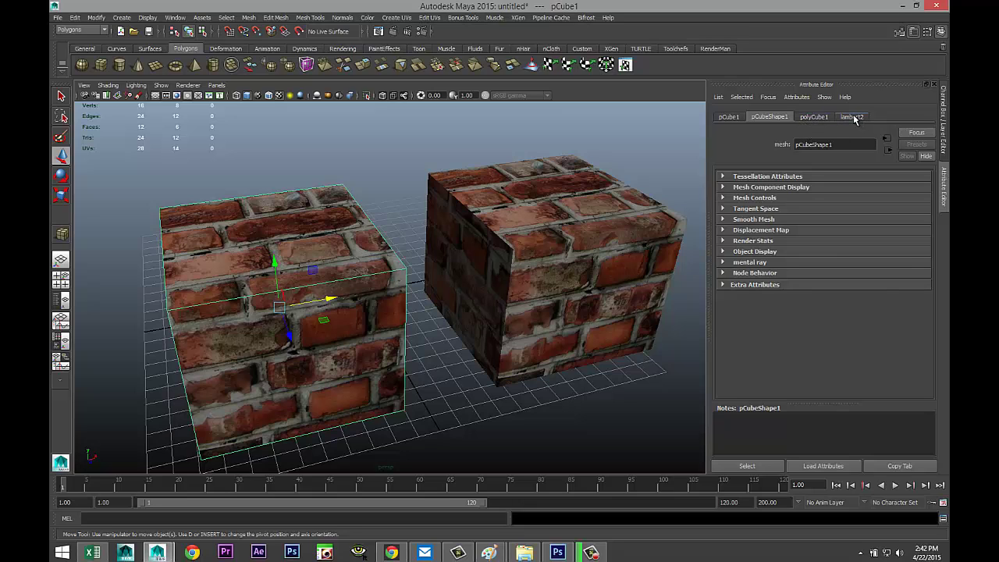
pyautogui.click(853, 117)
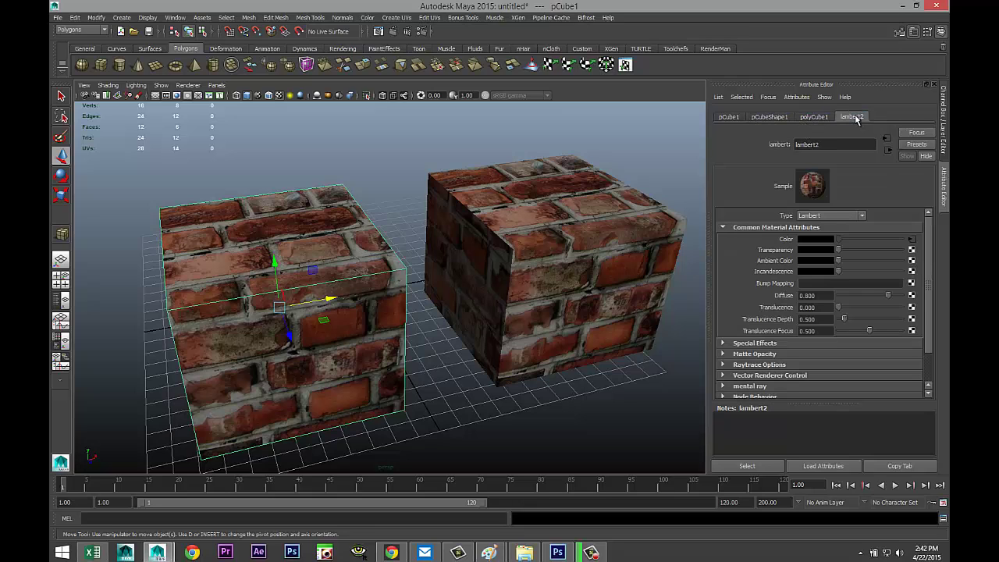
pyautogui.click(911, 284)
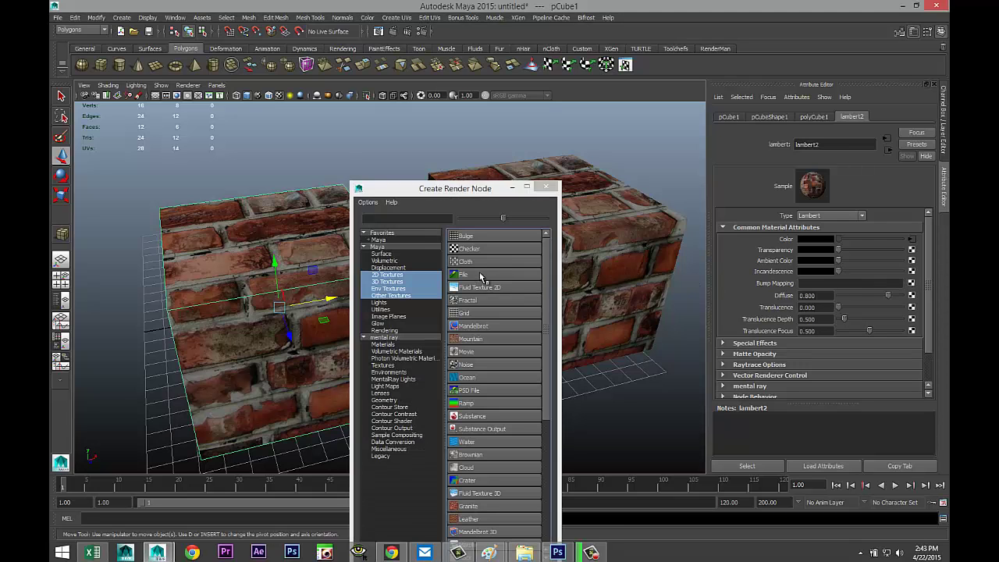
pyautogui.click(480, 275)
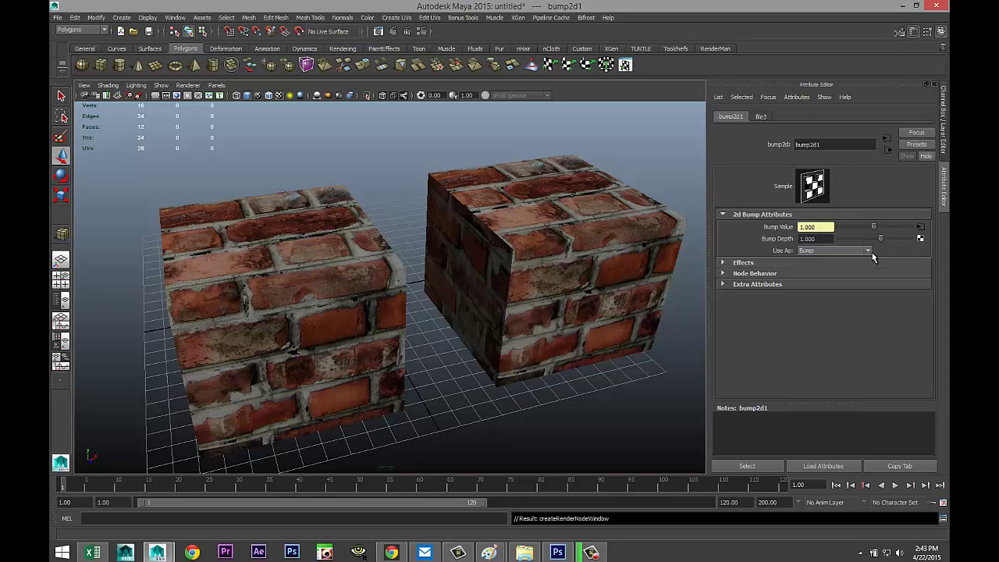
# Set the bump depth to 0.4.
pyautogui.moveTo(881, 237); pyautogui.dragTo(872, 245)
pyautogui.click(829, 238)
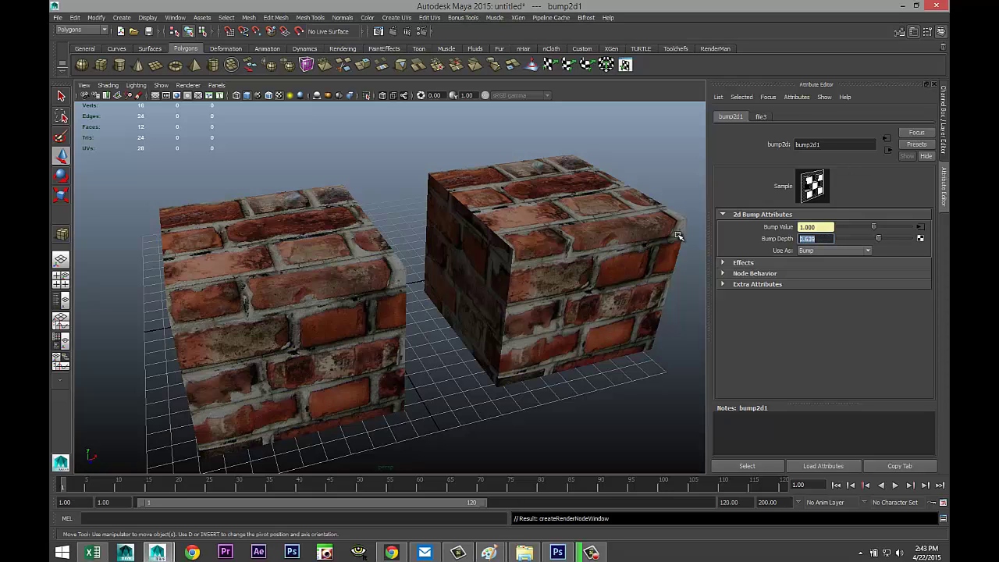
pyautogui.write('0.4')
pyautogui.press('Return')
# Load brick wall.jpg into the file3 bump texture and orbit to view the raised bricks.
pyautogui.click(760, 117)
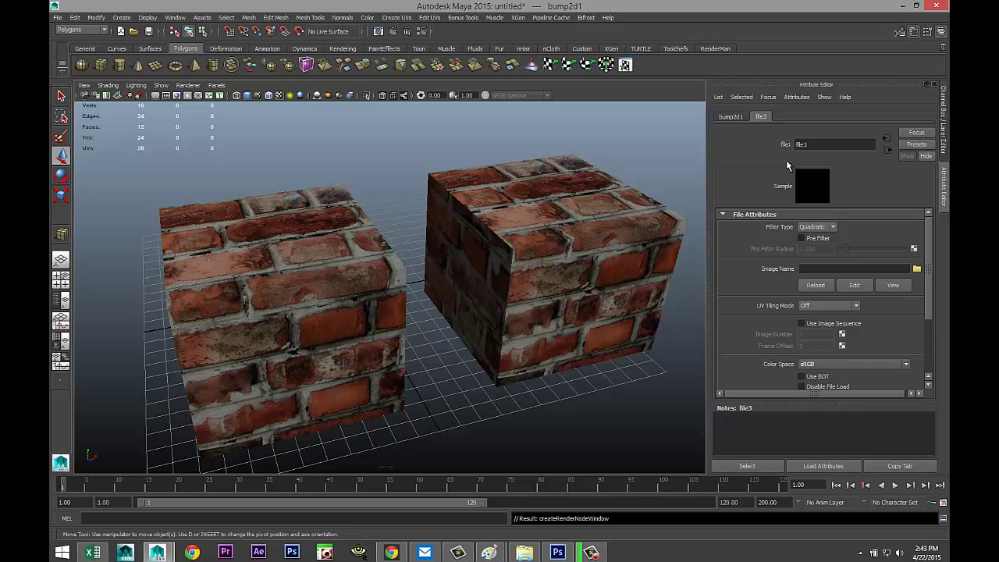
pyautogui.click(917, 269)
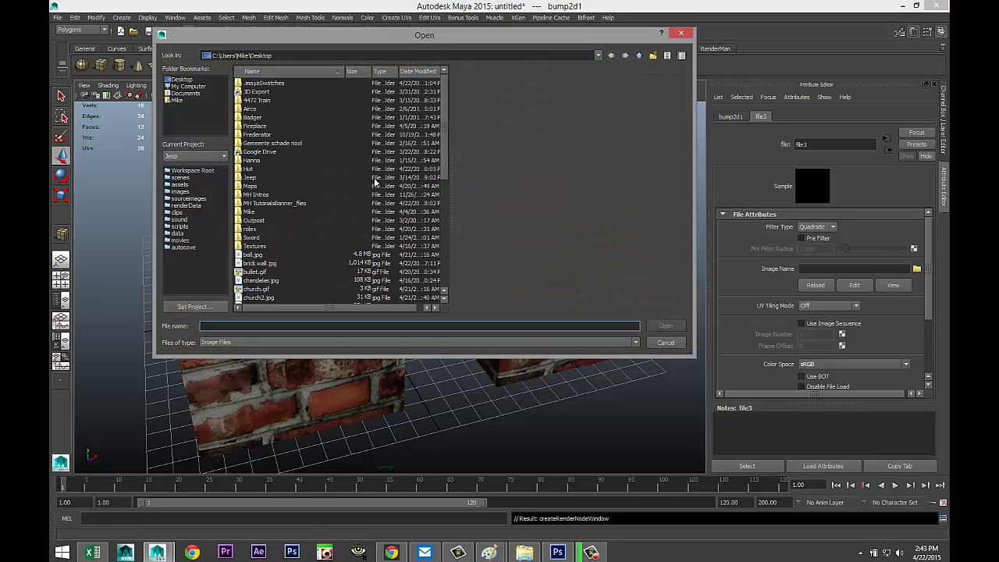
pyautogui.click(264, 264)
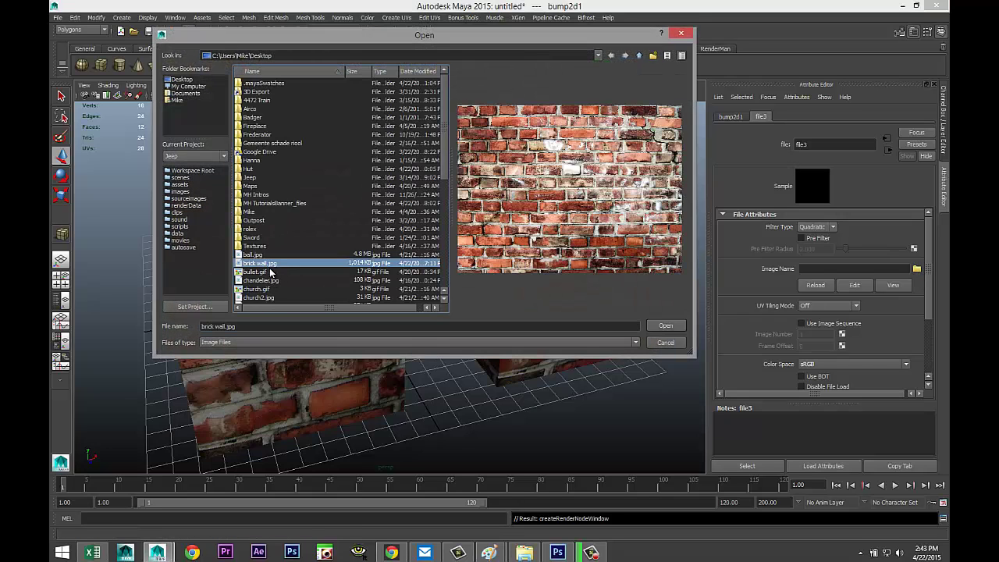
pyautogui.click(663, 326)
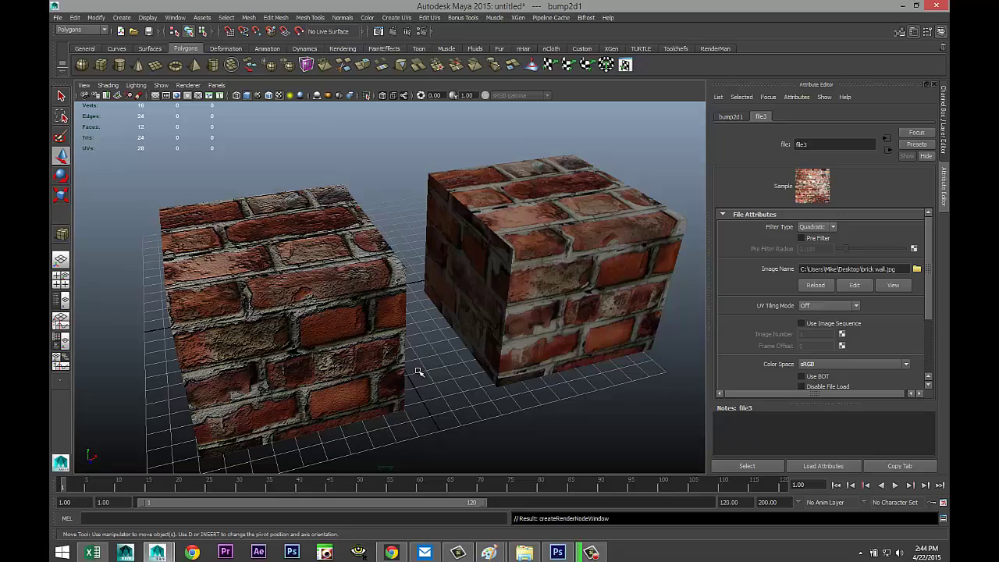
pyautogui.scroll(5, 421, 373)
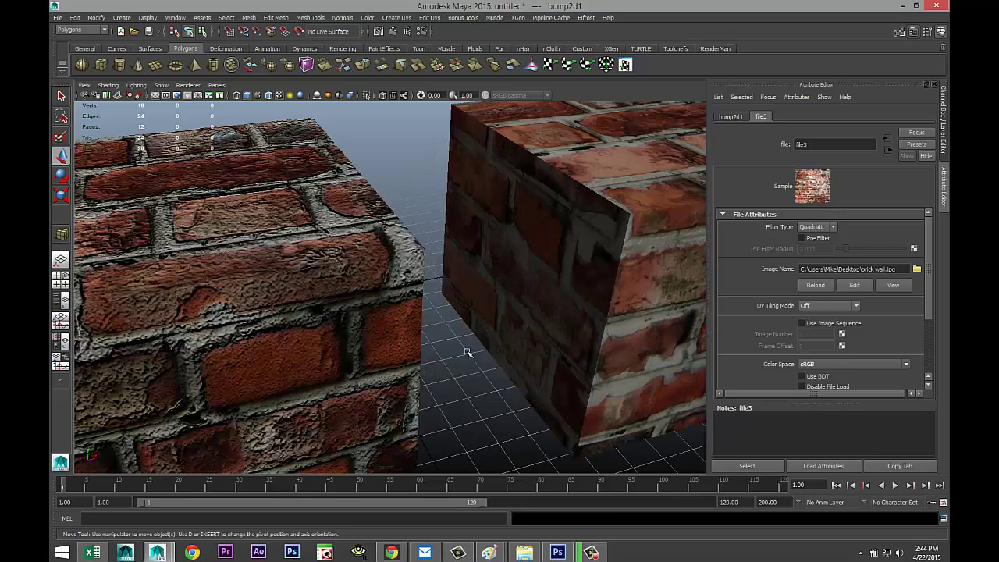
pyautogui.scroll(-3, 468, 331)
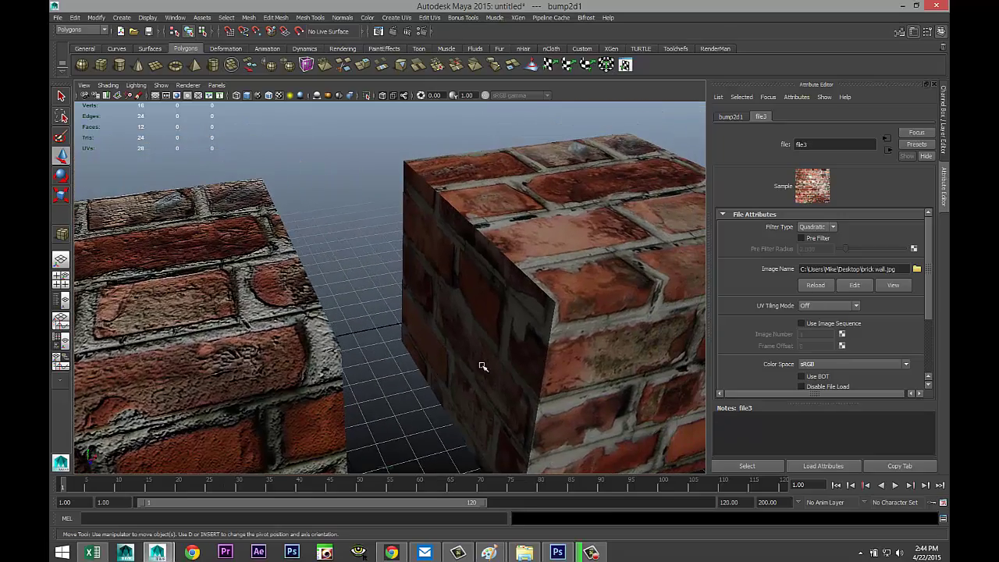
pyautogui.moveTo(481, 366)
pyautogui.keyDown('alt'); pyautogui.mouseDown()
pyautogui.moveTo(455, 359)
pyautogui.moveTo(482, 354)
pyautogui.mouseUp(); pyautogui.keyUp('alt')
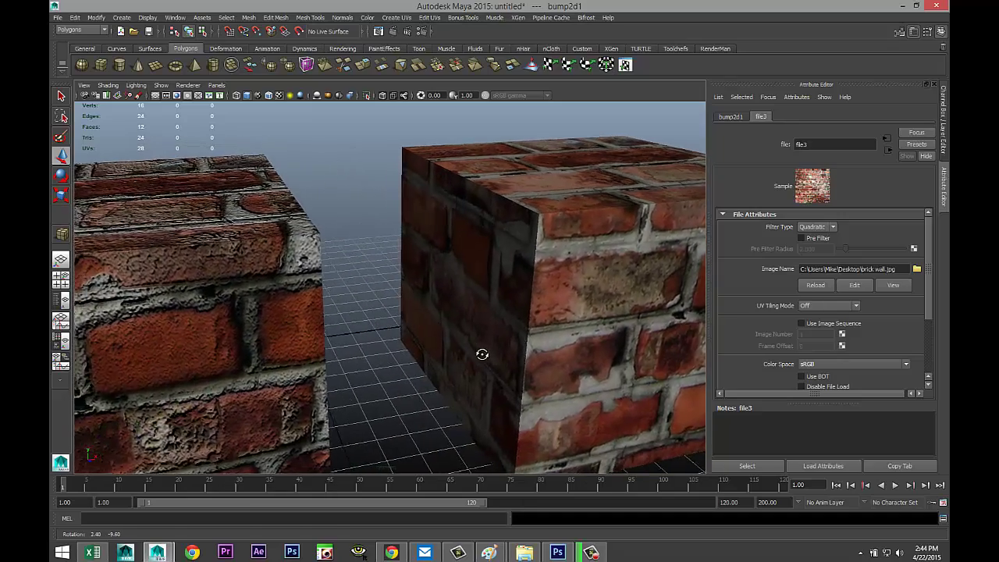
# Add a point light, turn on lit preview and place the light in front of the cubes.
pyautogui.press('a')
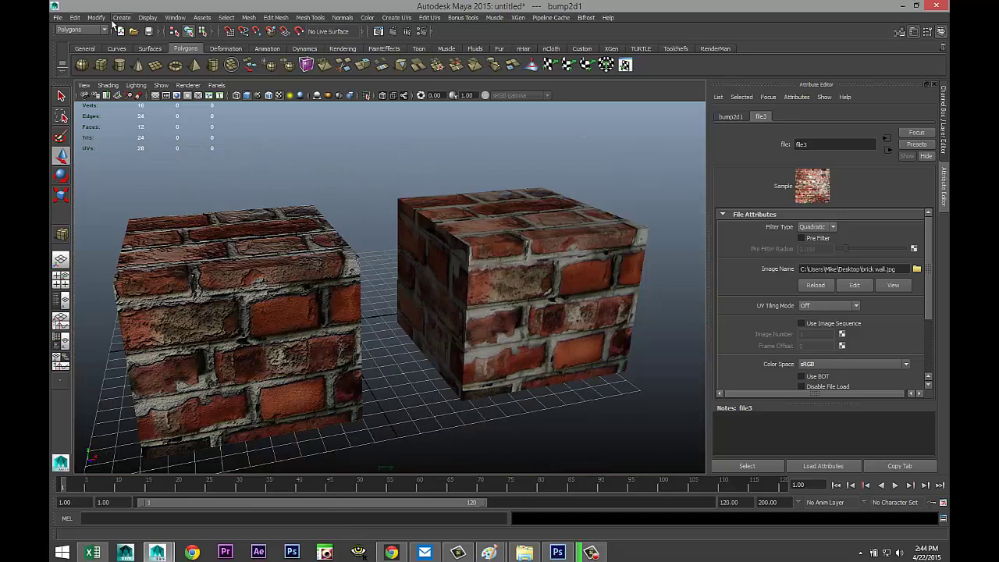
pyautogui.click(120, 19)
pyautogui.moveTo(172, 65)
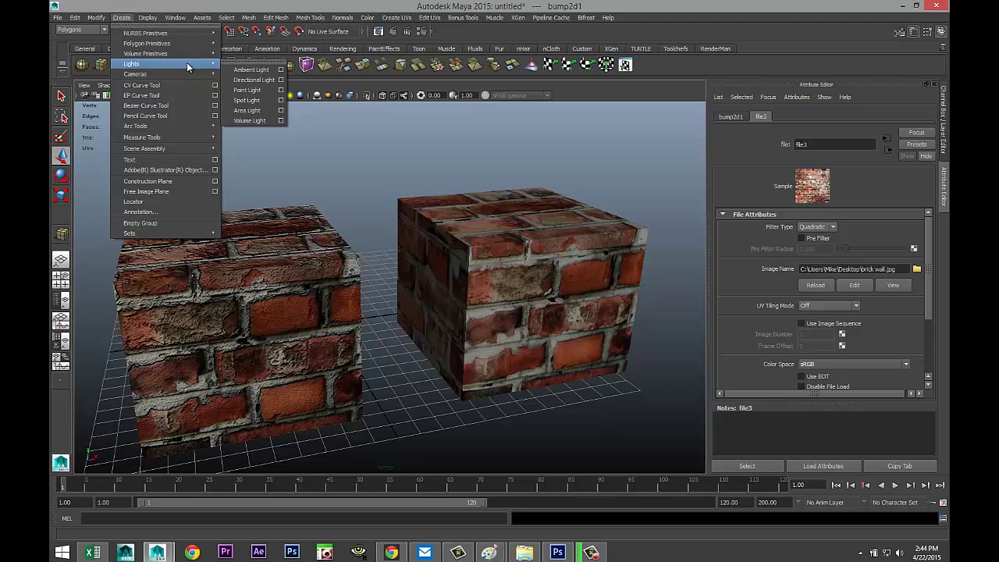
pyautogui.click(247, 89)
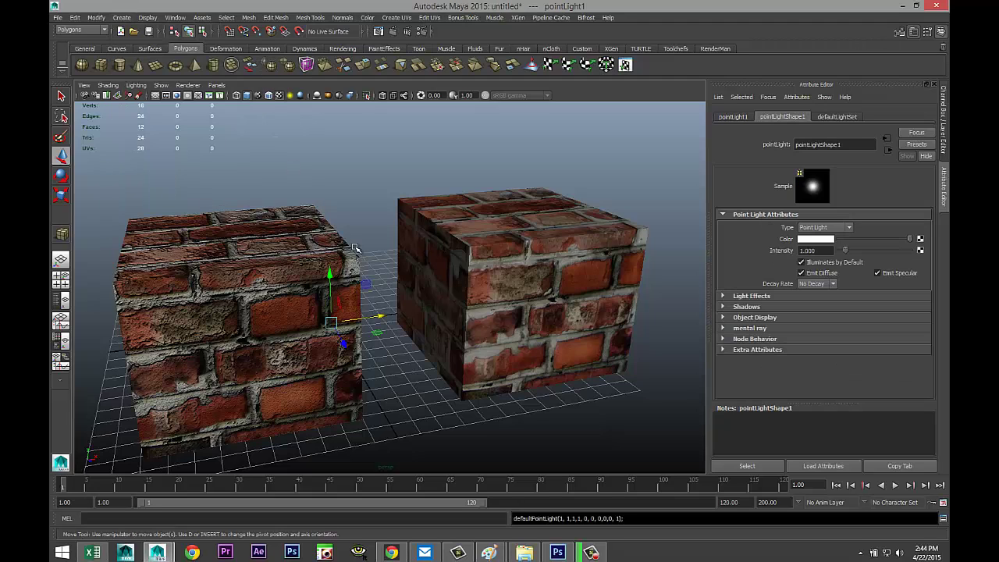
pyautogui.moveTo(332, 273); pyautogui.dragTo(325, 145)
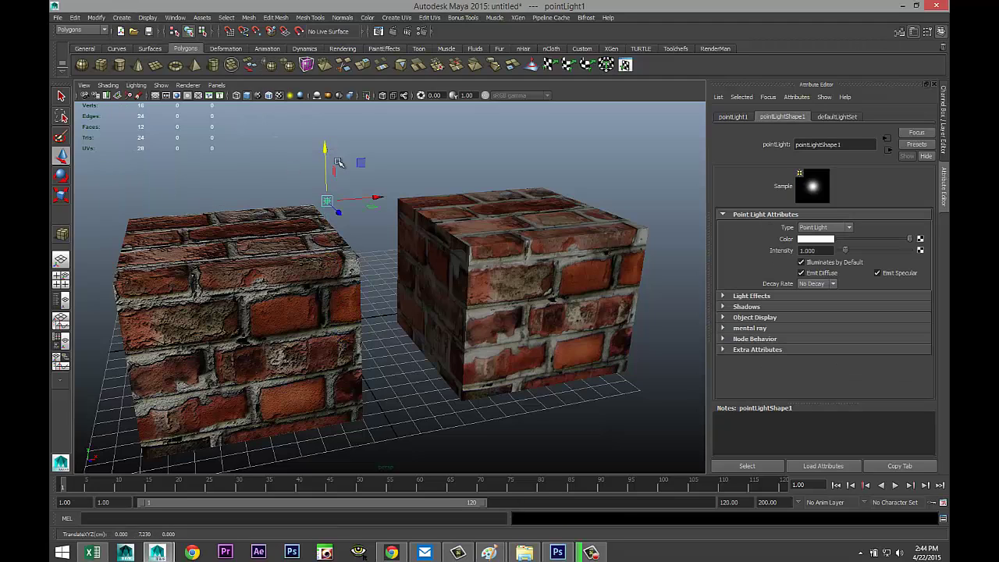
pyautogui.press('7')
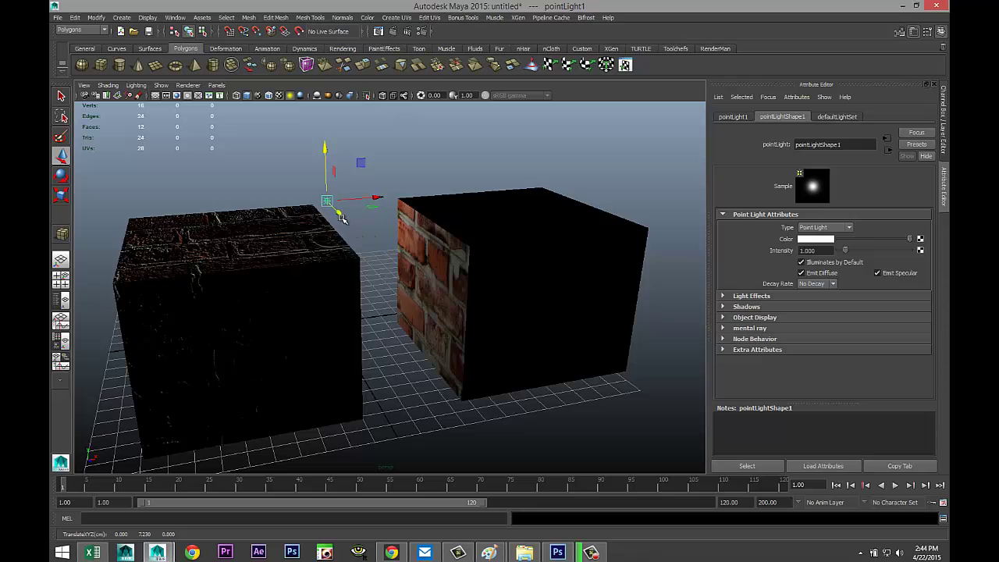
pyautogui.moveTo(340, 216); pyautogui.dragTo(460, 355)
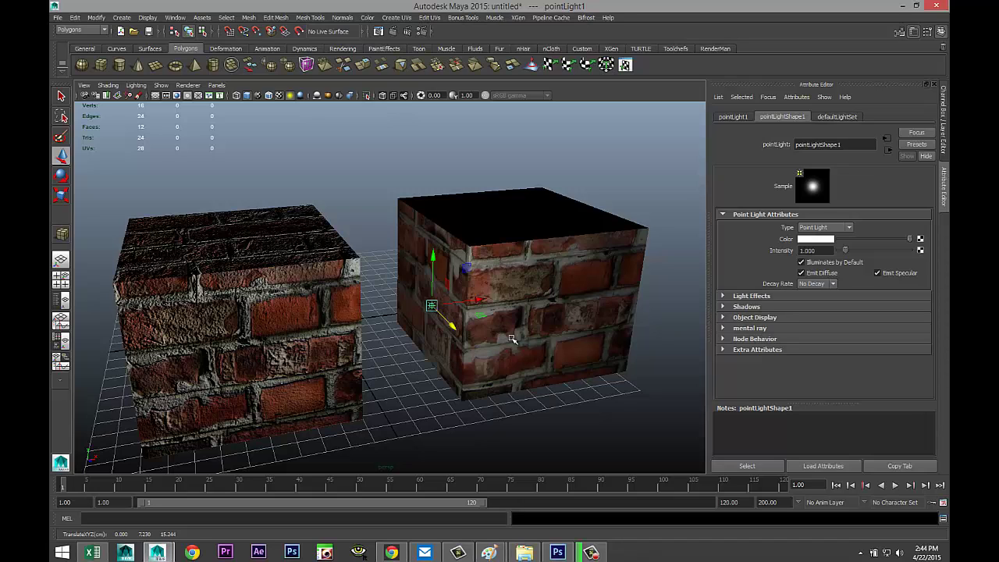
pyautogui.moveTo(478, 304); pyautogui.dragTo(485, 380)
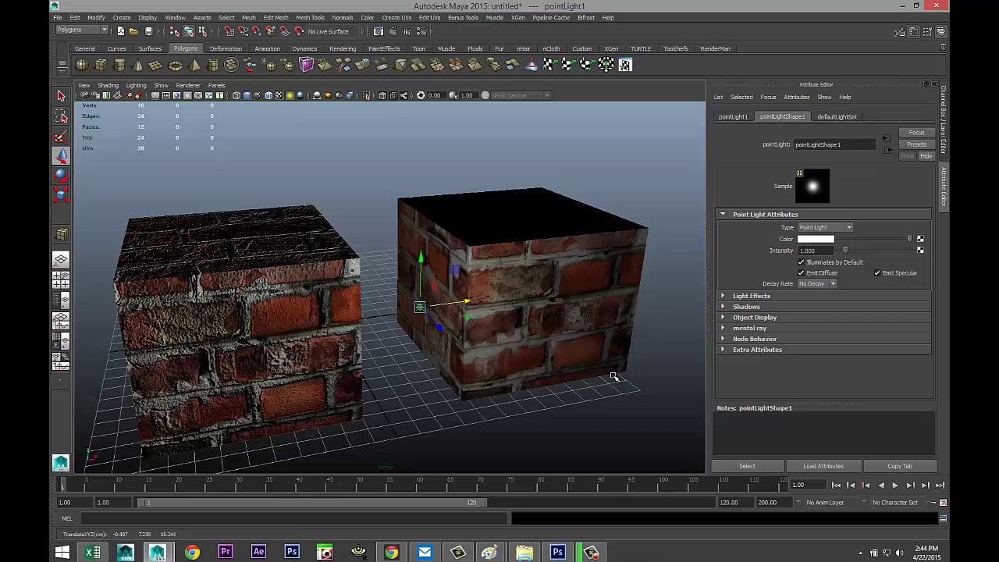
# Duplicate the light twice, spread the copies before both cubes and push all three forward.
pyautogui.hotkey('ctrl', 'd')
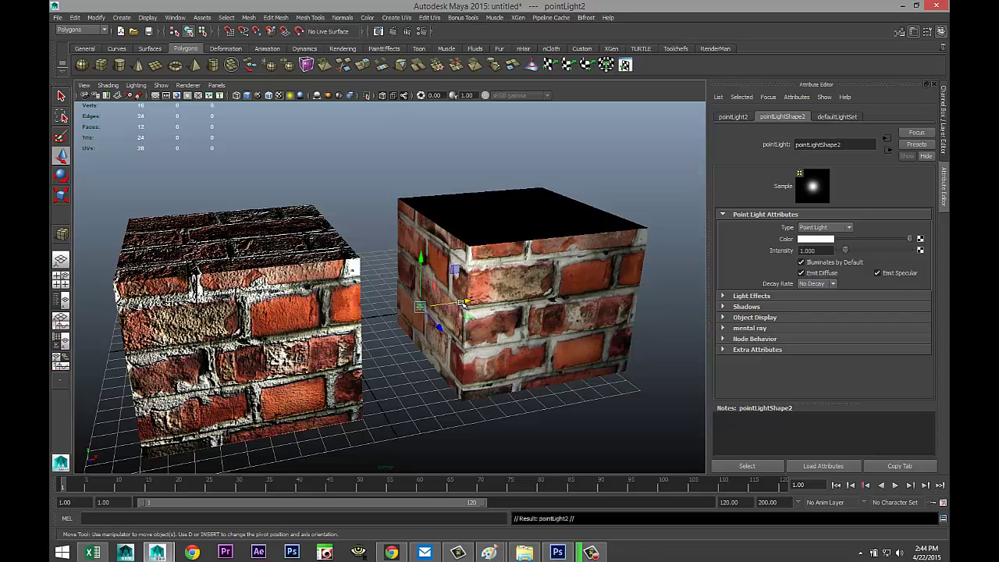
pyautogui.moveTo(465, 305); pyautogui.dragTo(304, 348)
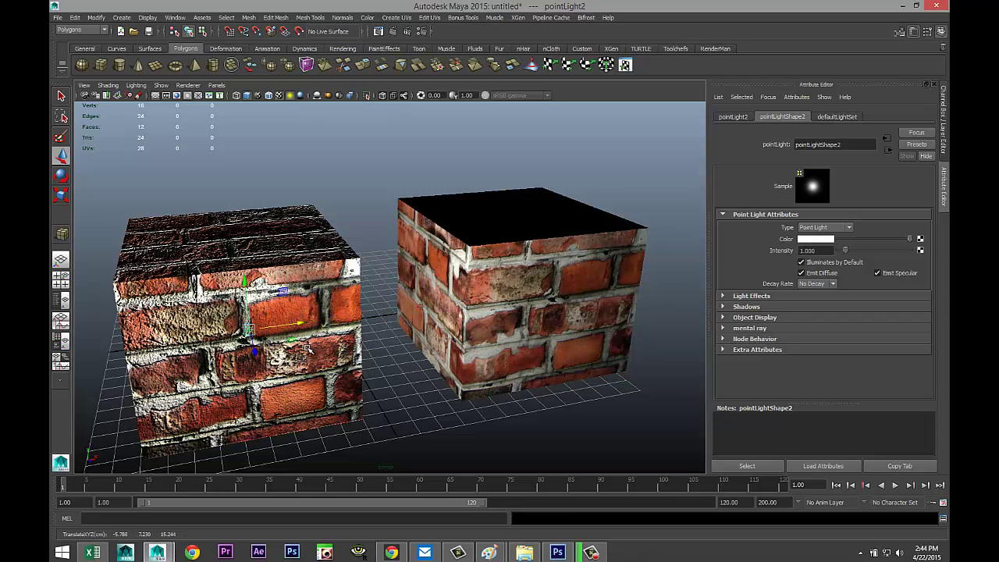
pyautogui.hotkey('ctrl', 'd')
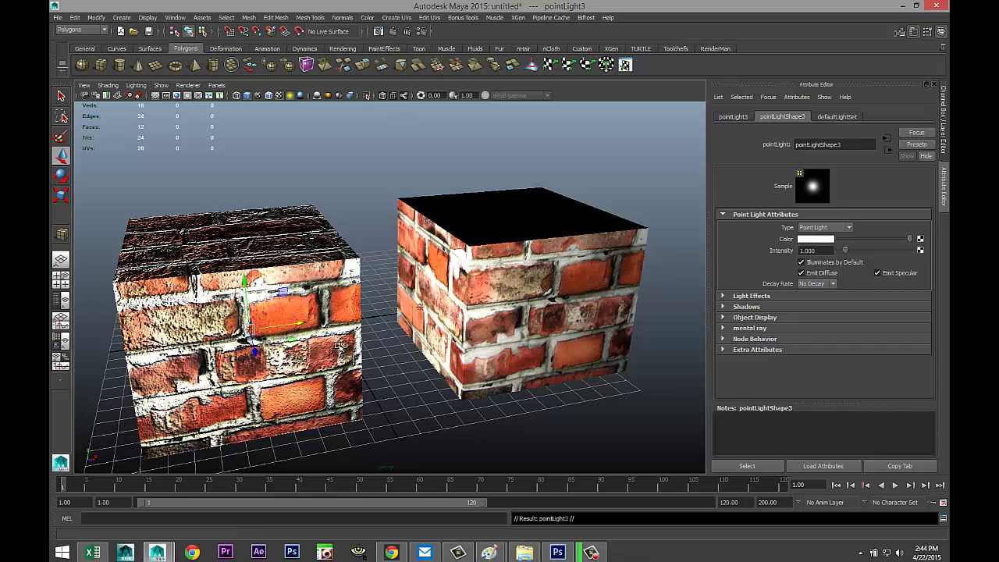
pyautogui.moveTo(303, 323); pyautogui.dragTo(616, 338)
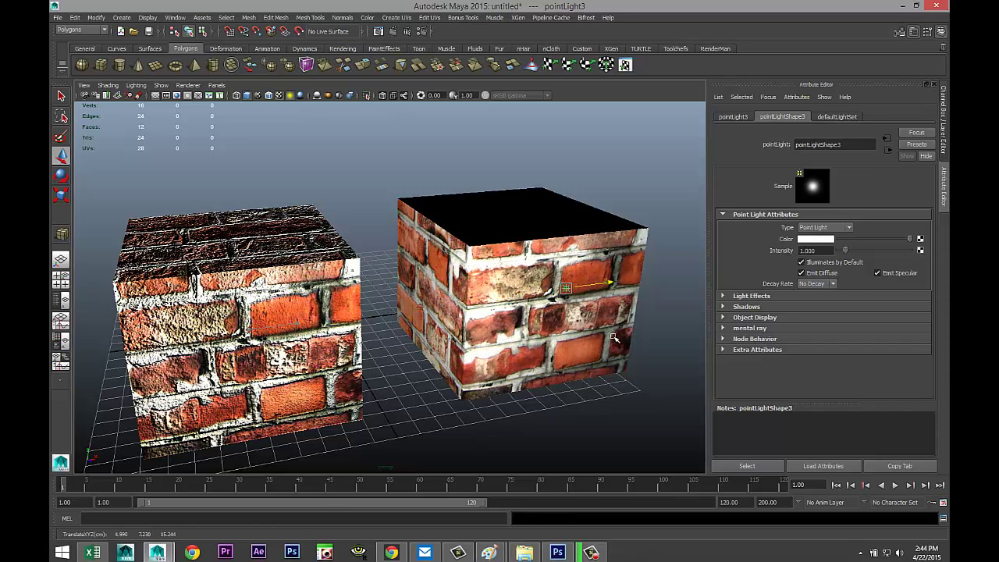
pyautogui.scroll(-3, 493, 367)
pyautogui.keyDown('alt'); pyautogui.moveTo(493, 367); pyautogui.dragTo(507, 461); pyautogui.keyUp('alt')
pyautogui.moveTo(404, 403); pyautogui.dragTo(443, 482)
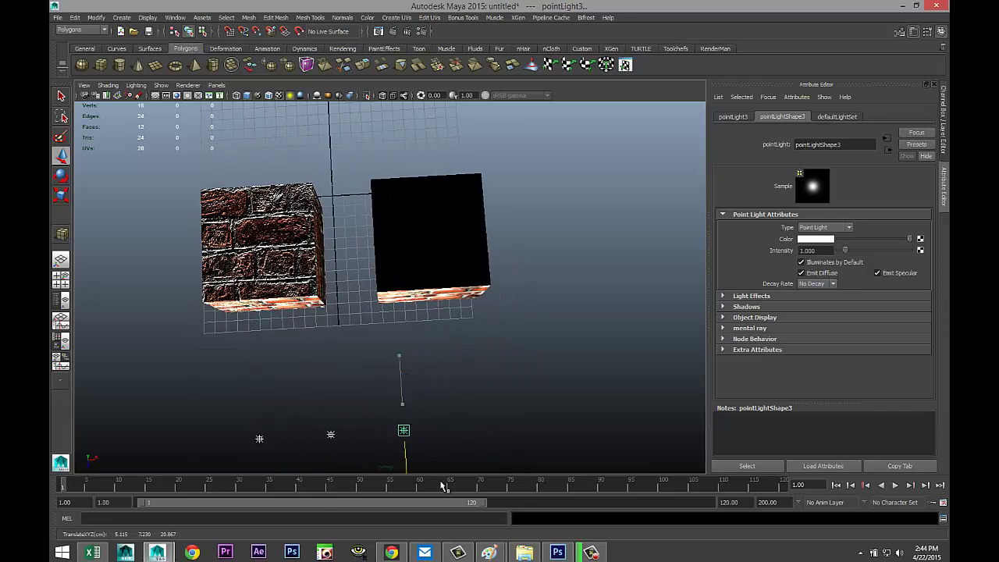
pyautogui.keyDown('alt'); pyautogui.moveTo(508, 393); pyautogui.dragTo(504, 185); pyautogui.keyUp('alt')
pyautogui.scroll(4, 443, 331)
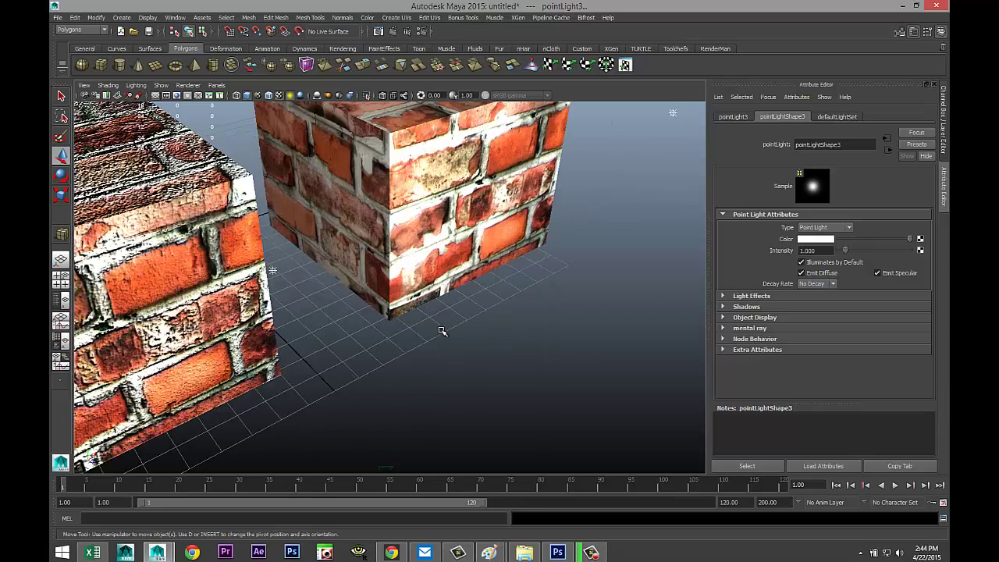
pyautogui.keyDown('alt'); pyautogui.moveTo(413, 328); pyautogui.dragTo(452, 407); pyautogui.keyUp('alt')
# Select the right cube and go from its lambert3 material to the lambert3SG shading group.
pyautogui.scroll(-3, 455, 407)
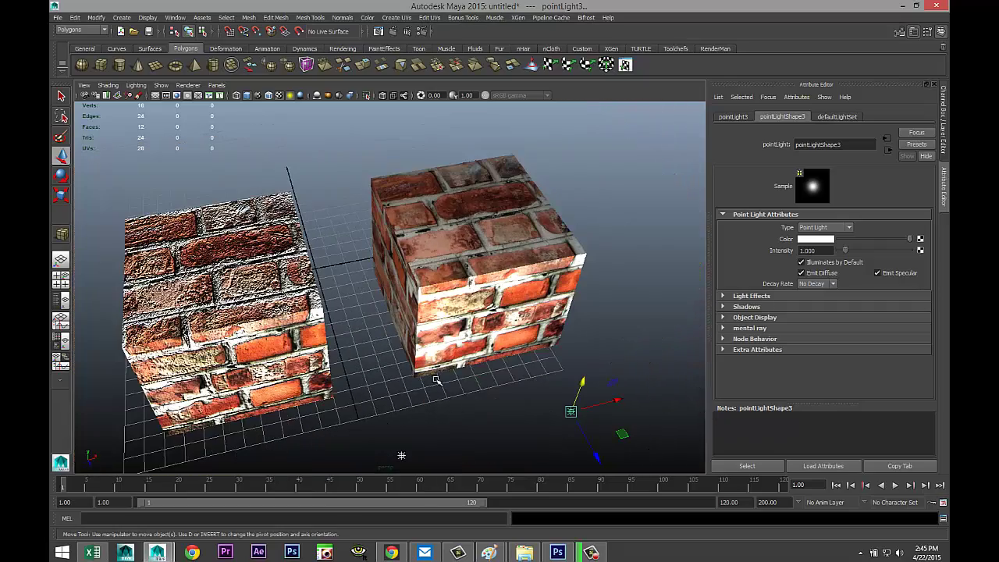
pyautogui.keyDown('alt'); pyautogui.moveTo(434, 373); pyautogui.dragTo(515, 285); pyautogui.keyUp('alt')
pyautogui.click(515, 285)
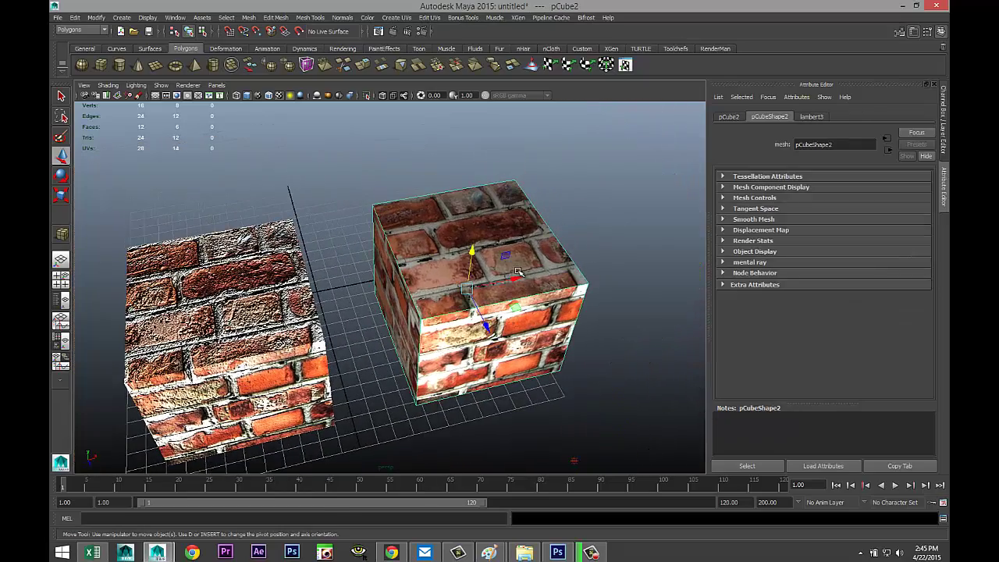
pyautogui.scroll(2, 515, 258)
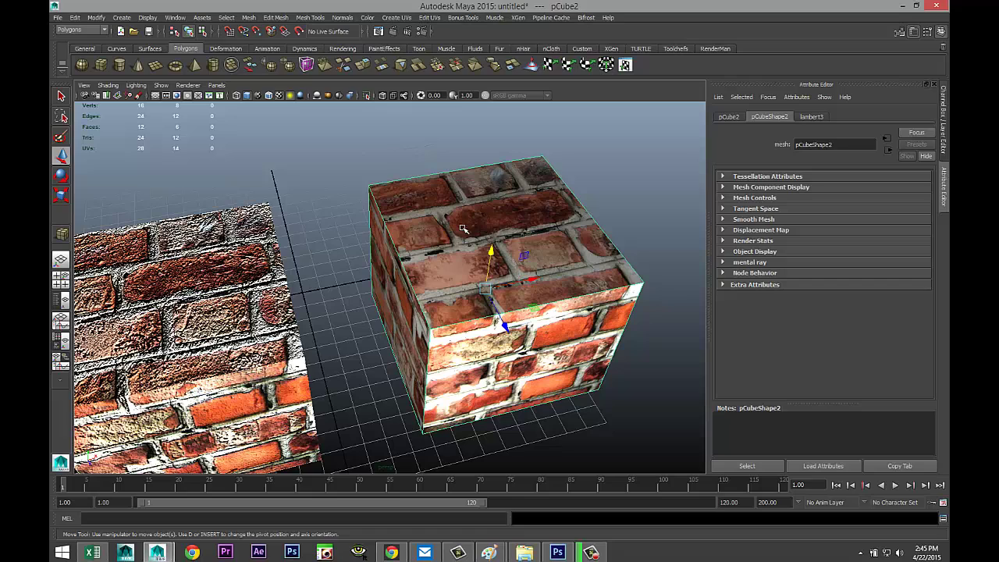
pyautogui.click(812, 117)
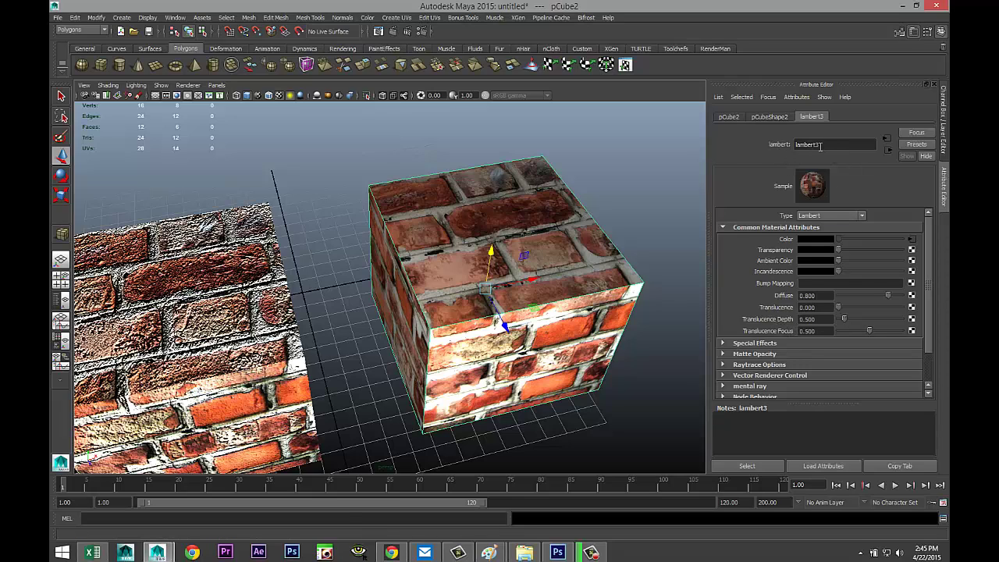
pyautogui.click(890, 152)
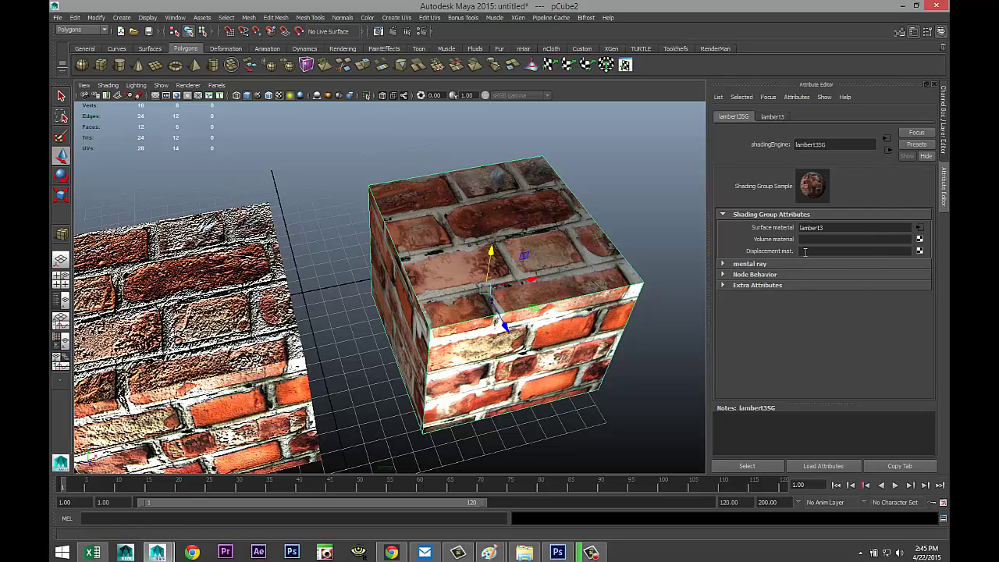
# Create a file-driven displacement shader for the right cube with scale 0.4.
pyautogui.click(919, 250)
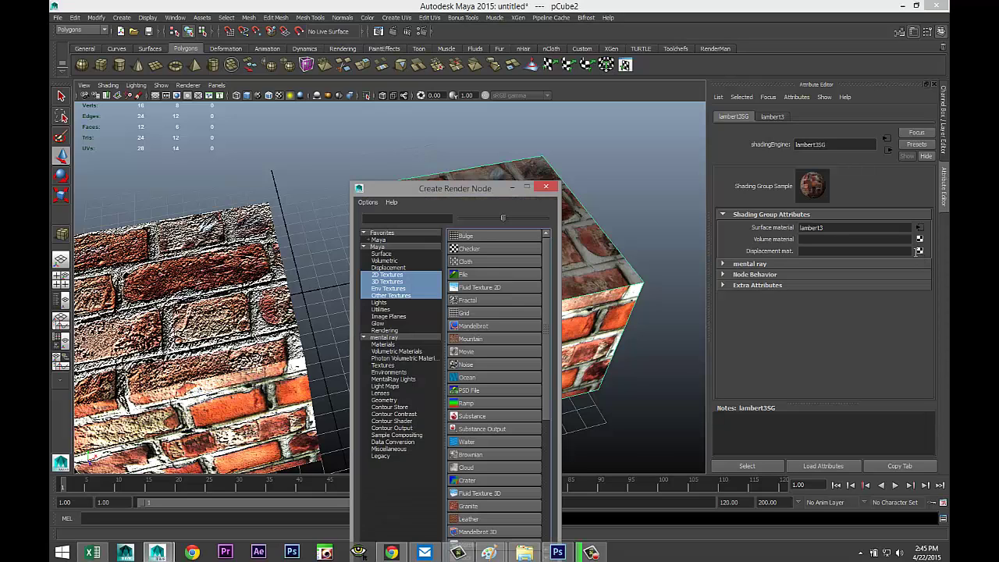
pyautogui.click(484, 276)
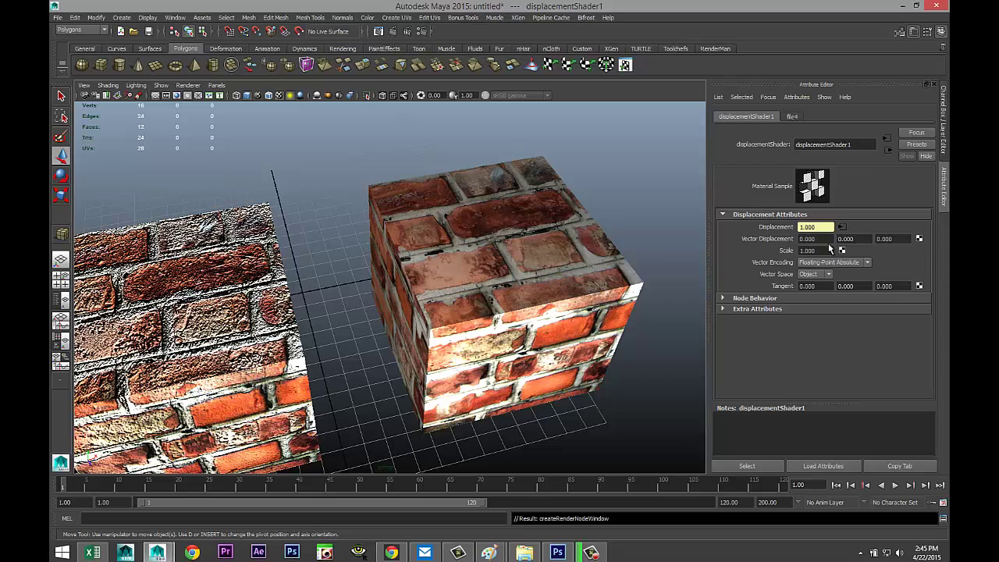
pyautogui.moveTo(826, 227); pyautogui.dragTo(717, 243)
pyautogui.write('0.4')
pyautogui.press('Return')
# Load brick wall.jpg into the file4 displacement texture and orbit to check the cubes.
pyautogui.click(792, 116)
pyautogui.click(915, 269)
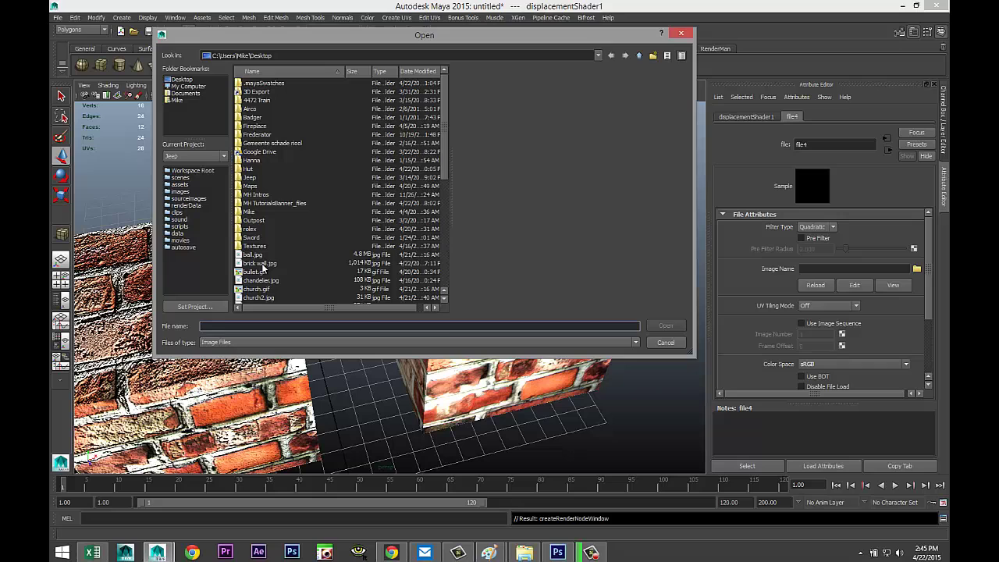
pyautogui.click(261, 265)
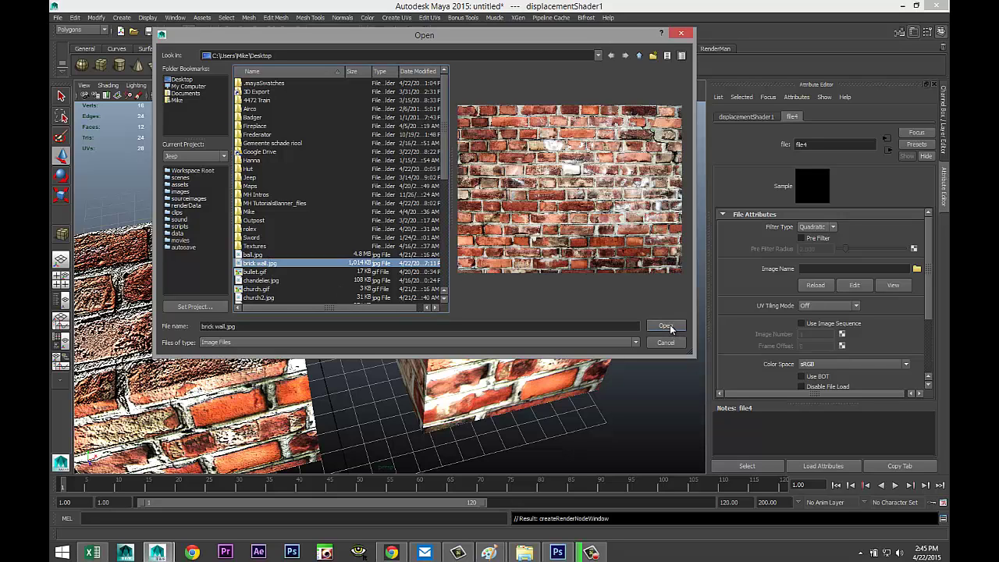
pyautogui.click(668, 327)
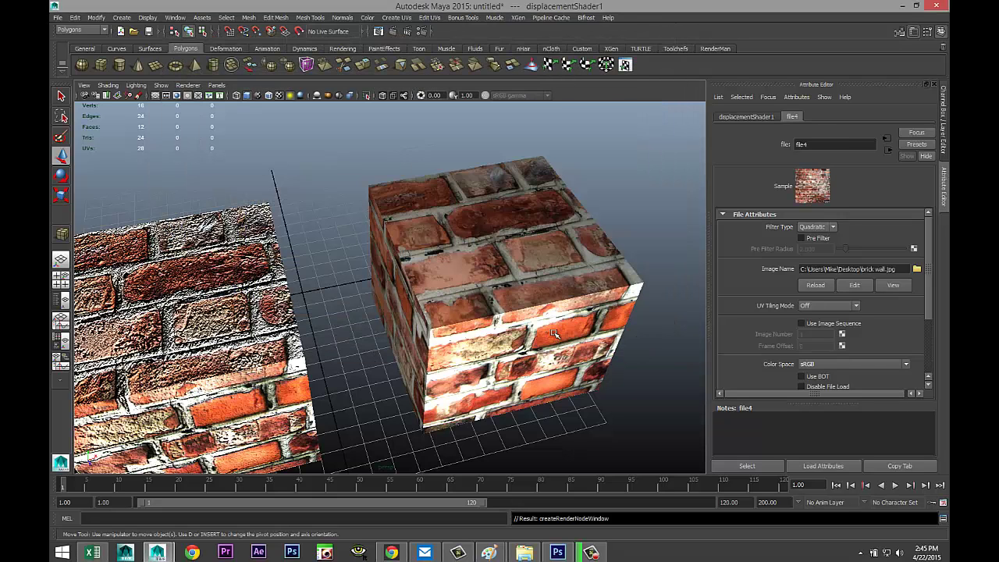
pyautogui.scroll(3, 517, 327)
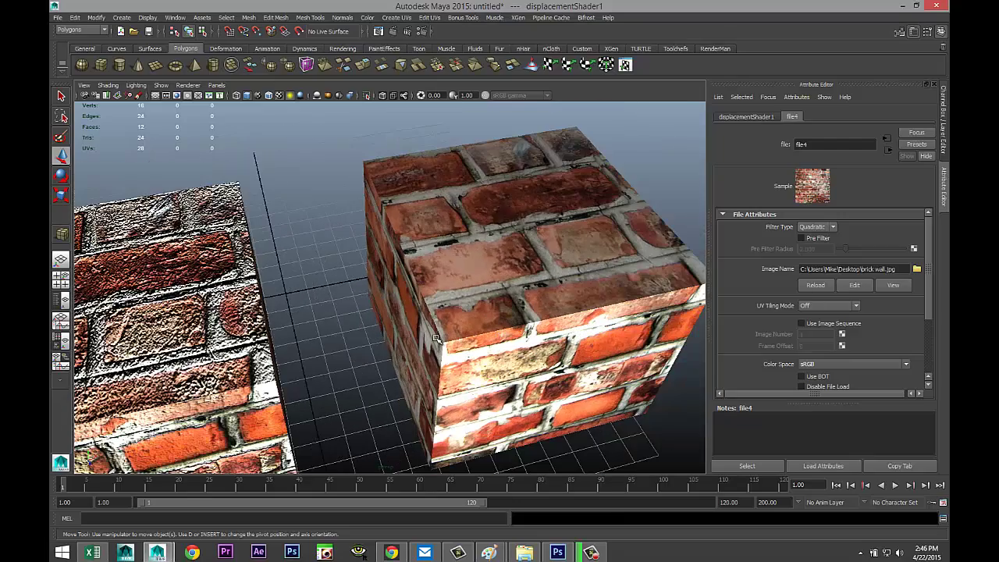
pyautogui.keyDown('alt'); pyautogui.moveTo(349, 330); pyautogui.dragTo(358, 309); pyautogui.keyUp('alt')
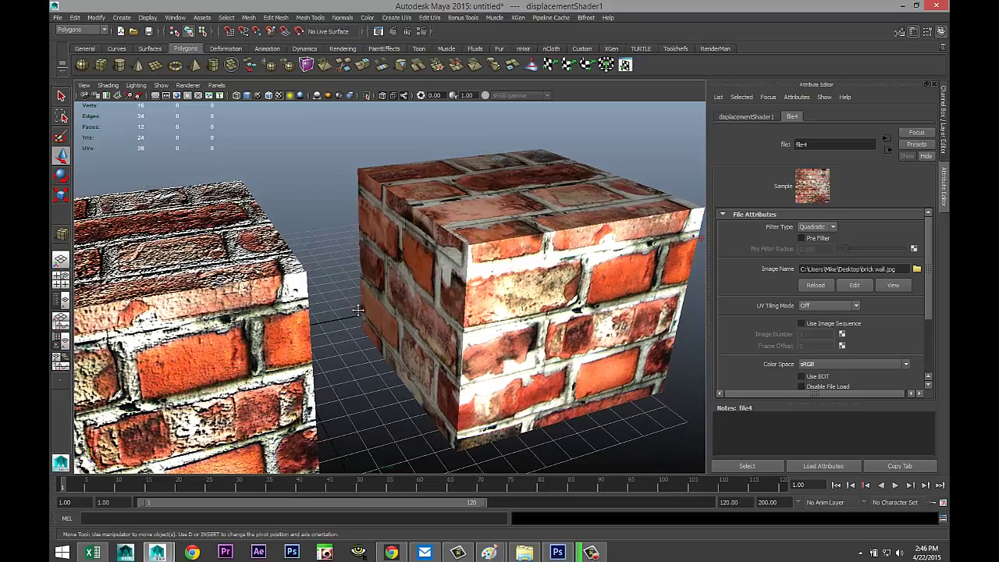
pyautogui.keyDown('alt'); pyautogui.moveTo(358, 309); pyautogui.dragTo(362, 295, button='middle'); pyautogui.keyUp('alt')
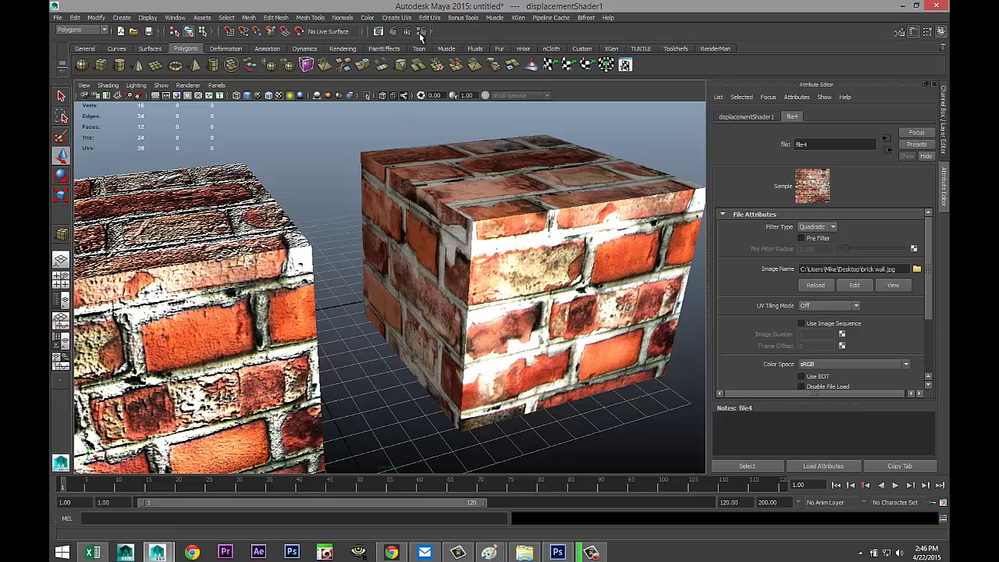
# Switch the renderer to mental ray, enable global illumination and raise sampling quality to 1.26.
pyautogui.click(421, 32)
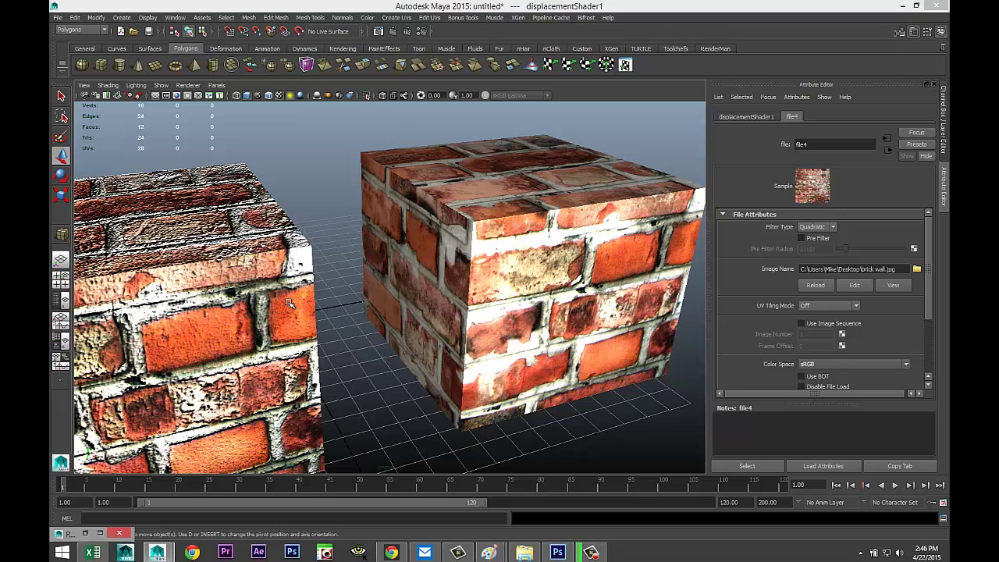
pyautogui.click(87, 535)
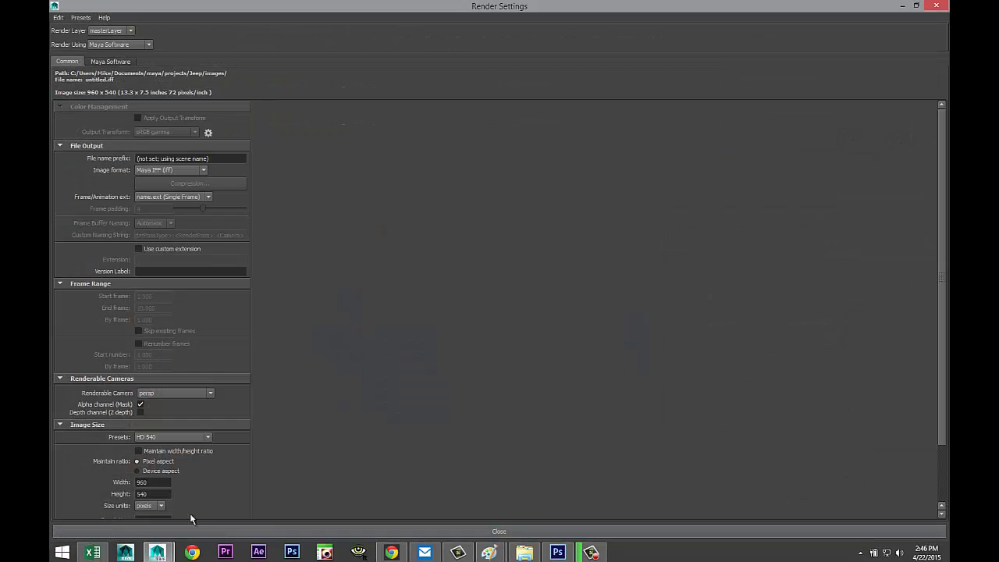
pyautogui.click(150, 48)
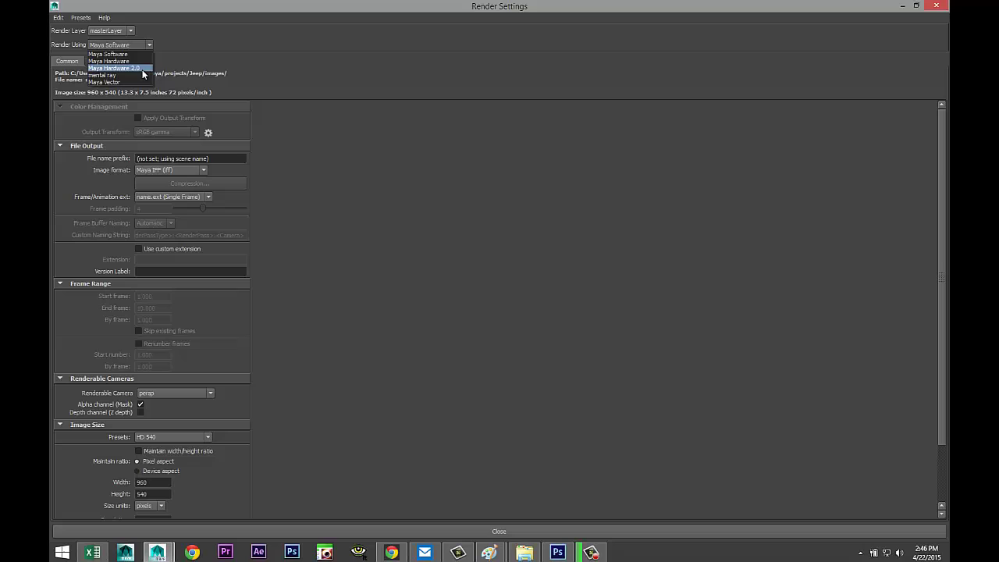
pyautogui.click(141, 75)
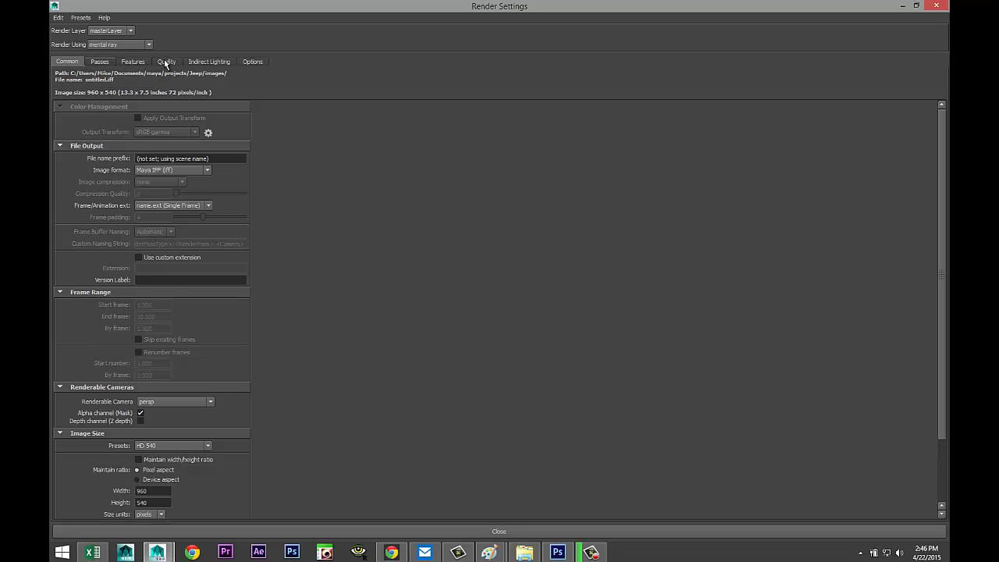
pyautogui.click(195, 63)
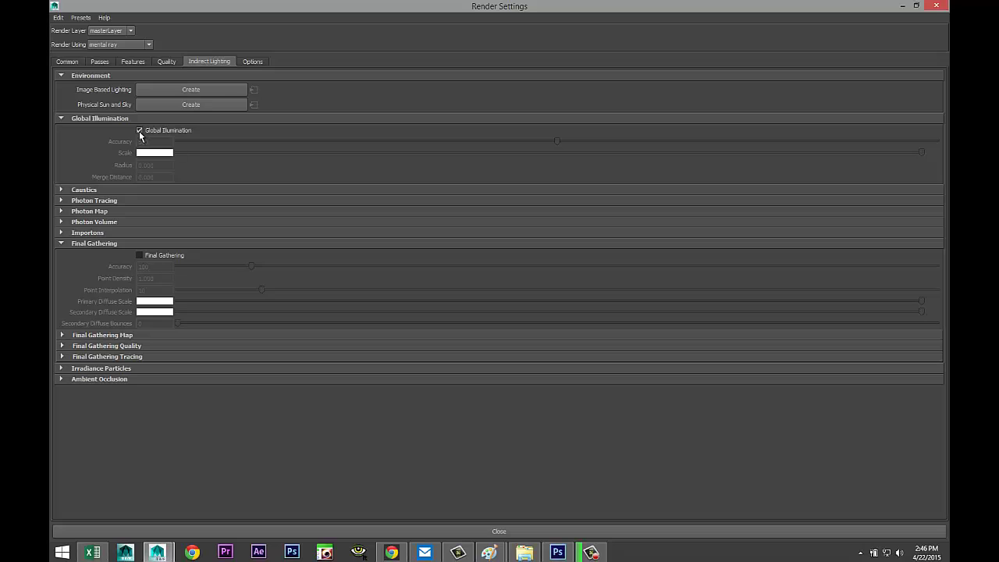
pyautogui.click(167, 63)
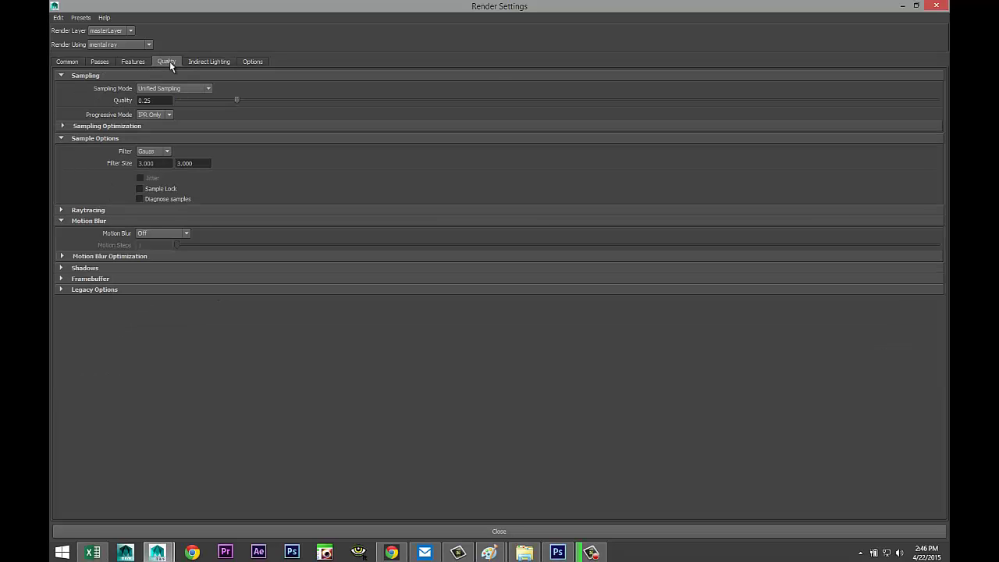
pyautogui.moveTo(237, 102); pyautogui.dragTo(648, 103)
# Set the output image size to the HD 1080 preset.
pyautogui.click(67, 61)
pyautogui.scroll(-3, 231, 341)
pyautogui.click(207, 369)
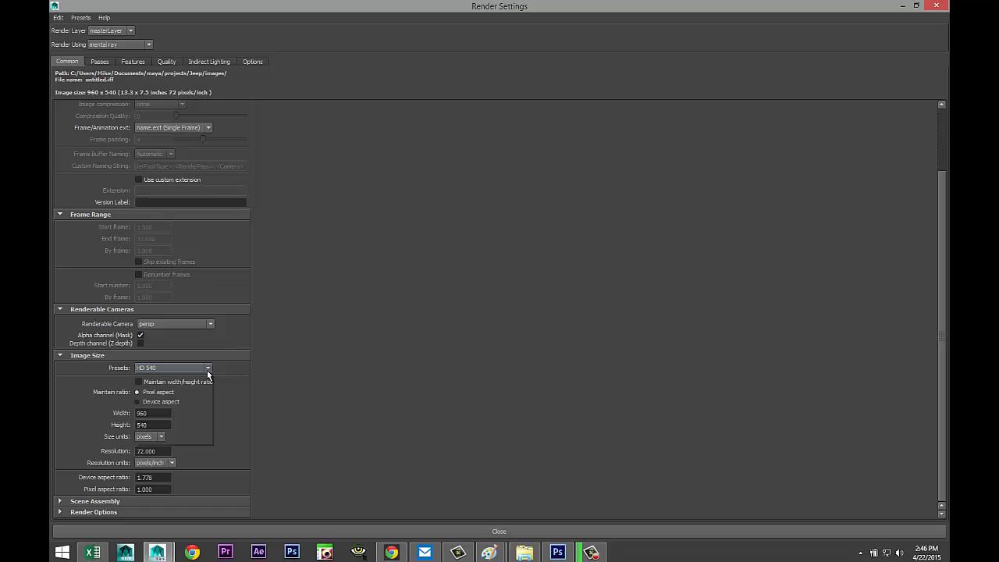
pyautogui.click(189, 440)
pyautogui.click(901, 5)
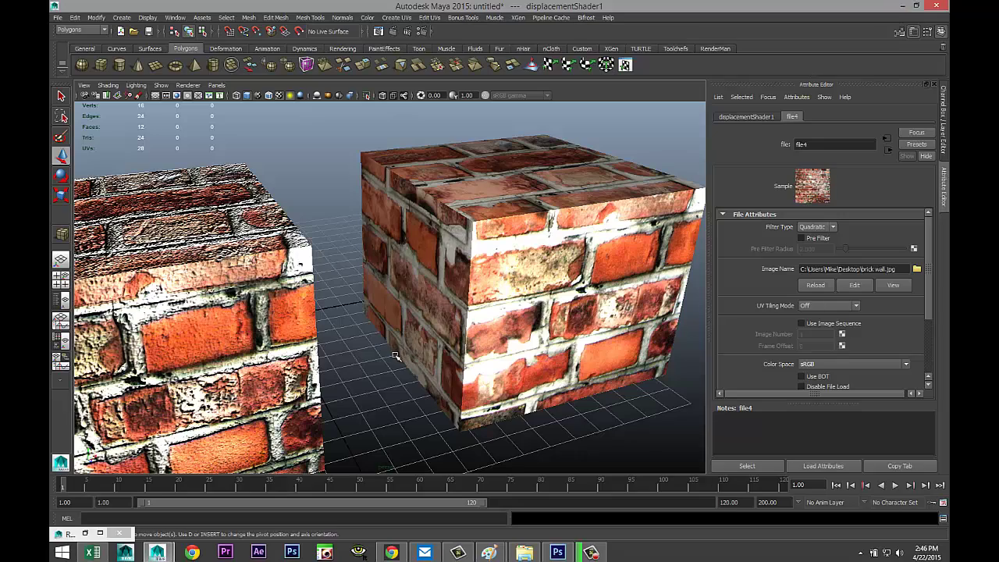
# Add a polygon plane, pPlane1, as a floor beneath both brick cubes.
pyautogui.keyDown('alt'); pyautogui.moveTo(395, 357); pyautogui.dragTo(419, 346); pyautogui.keyUp('alt')
pyautogui.keyDown('alt'); pyautogui.moveTo(419, 347); pyautogui.dragTo(199, 147, button='right'); pyautogui.keyUp('alt')
pyautogui.click(156, 66)
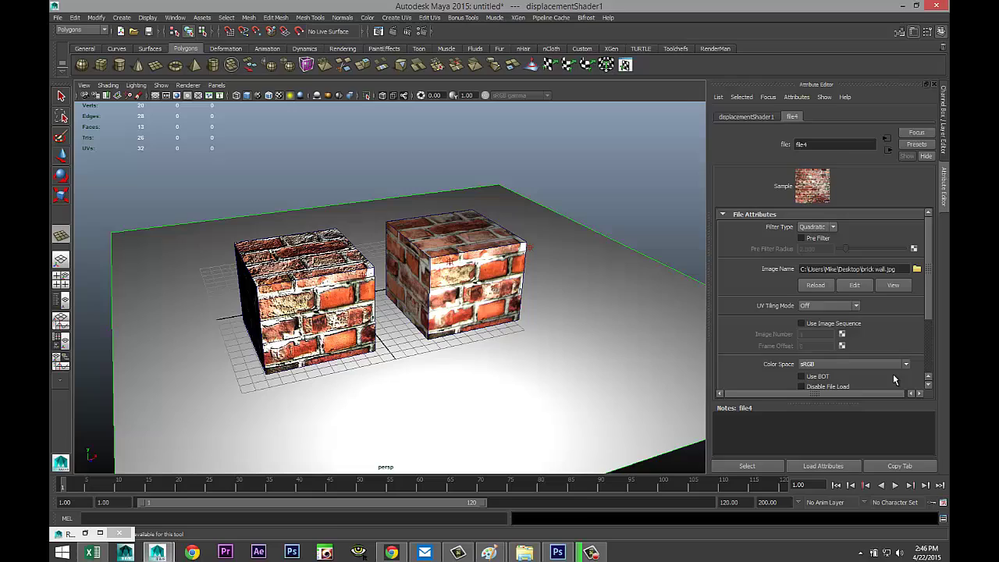
pyautogui.press('w')
pyautogui.scroll(5, 496, 417)
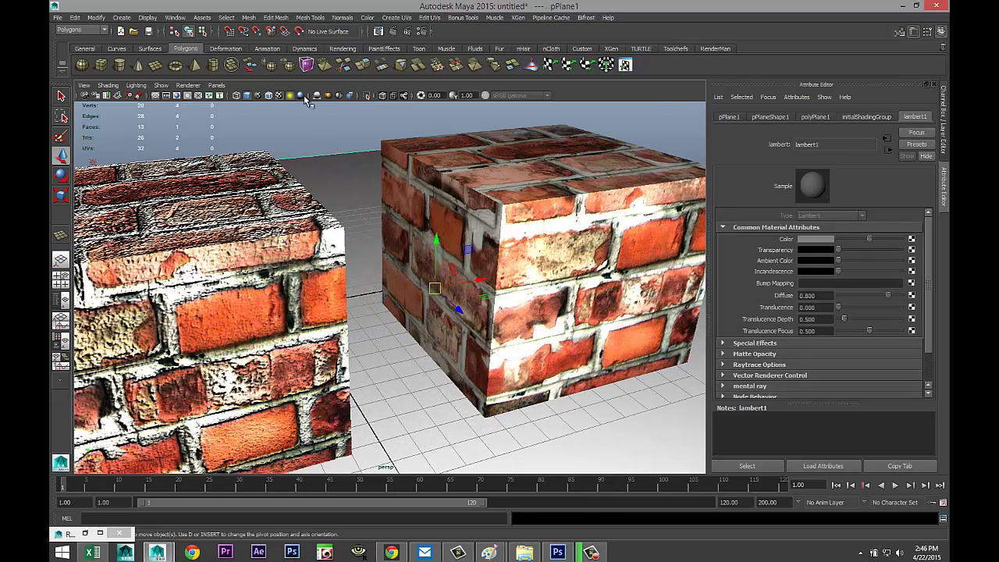
# Turn on the Resolution Gate and zoom to frame the 1920 x 1080 render area.
pyautogui.click(188, 95)
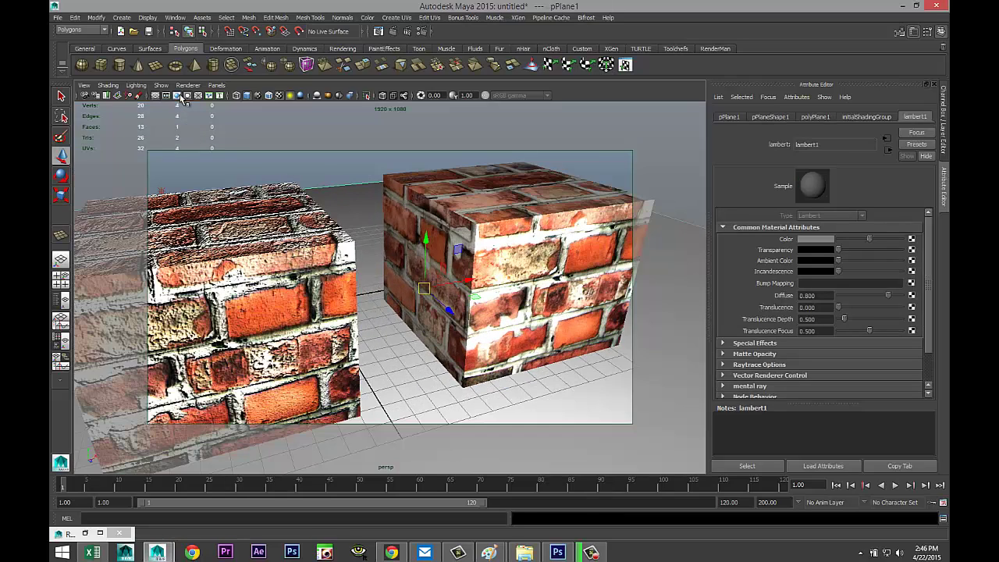
pyautogui.scroll(3, 400, 382)
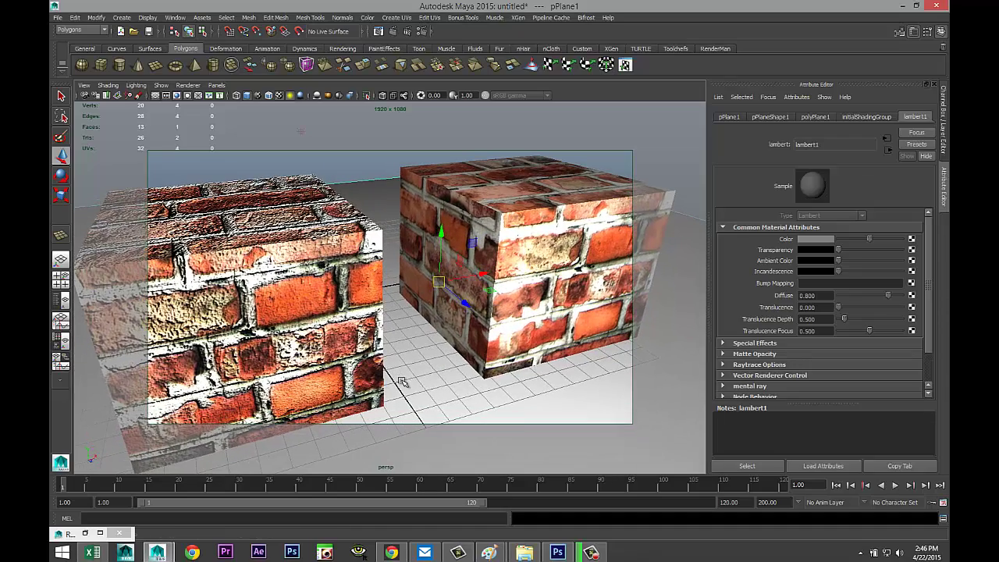
pyautogui.scroll(2, 400, 382)
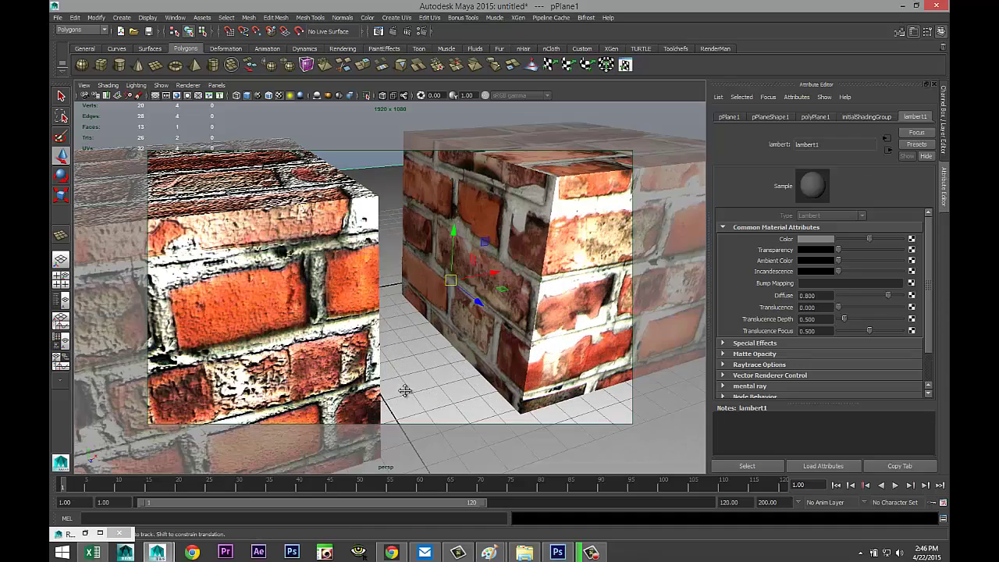
pyautogui.scroll(-1, 404, 390)
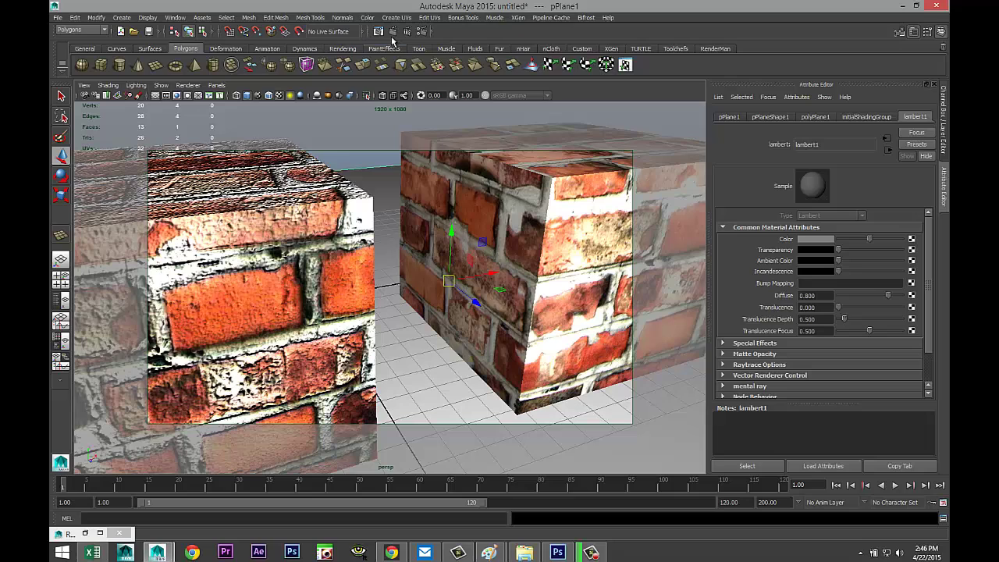